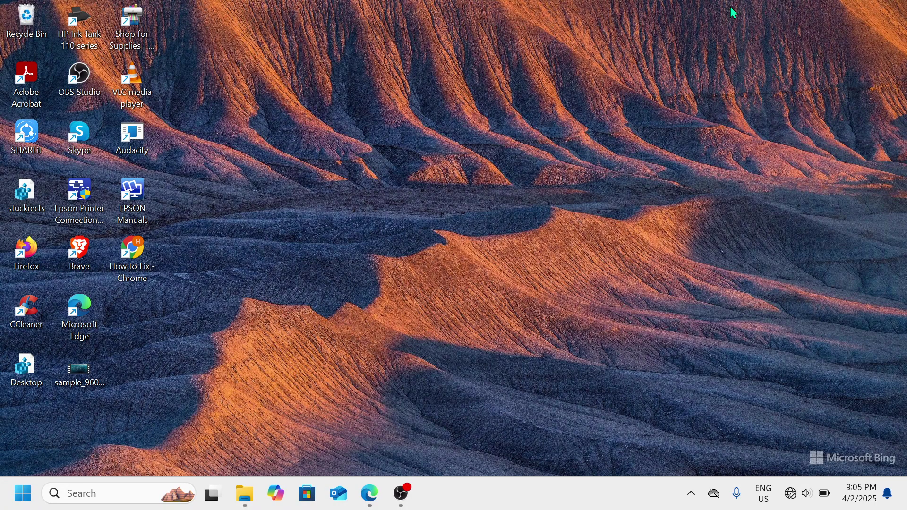
Step: Open the Network Connections window by running ncpa.cpl from the Run dialog
{"action": "key", "text": "super+r"}
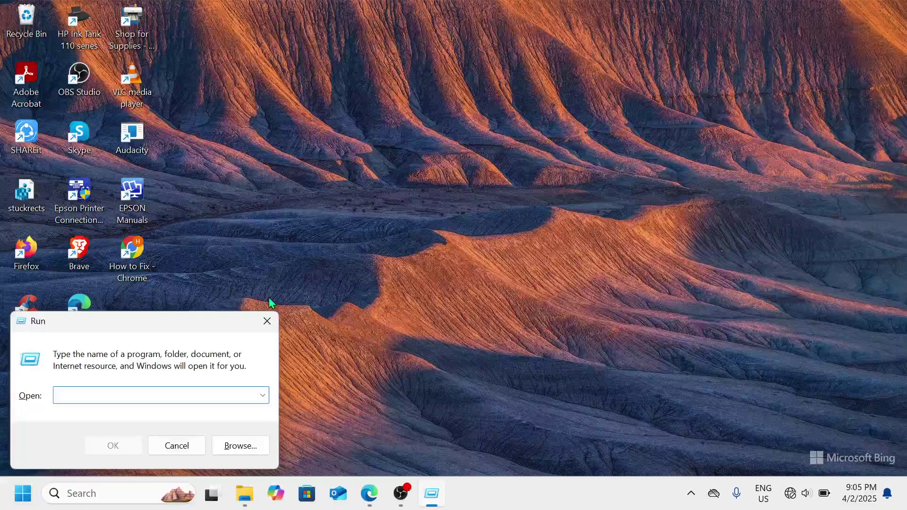
{"action": "left_click_drag", "start_coordinate": [219, 324], "coordinate": [517, 172]}
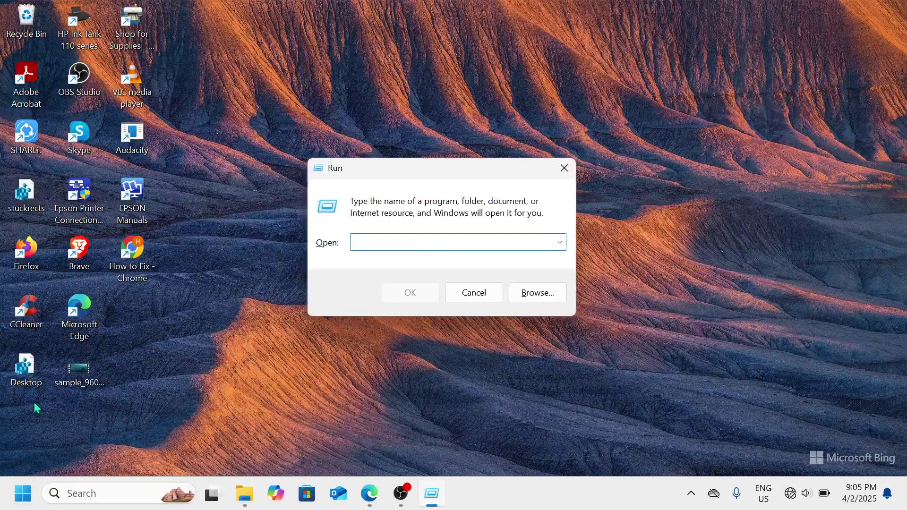
{"action": "right_click", "coordinate": [26, 493]}
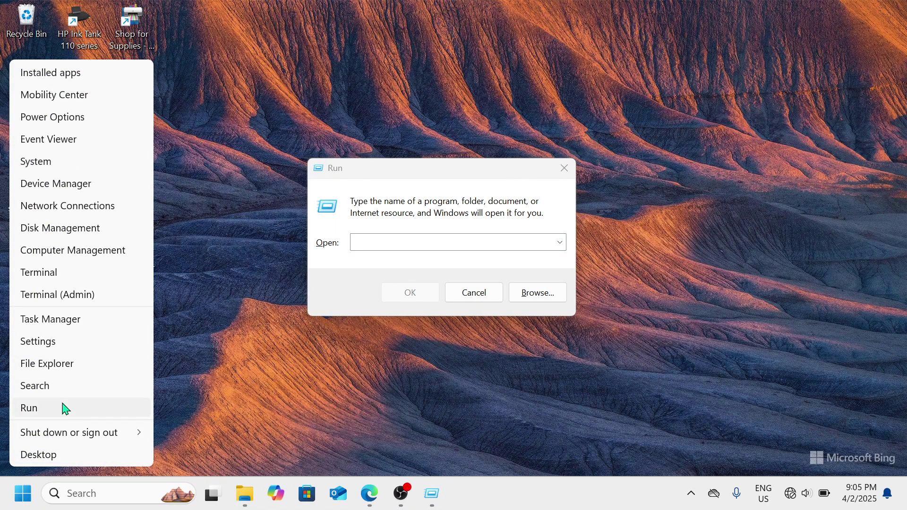
{"action": "left_click", "coordinate": [368, 245]}
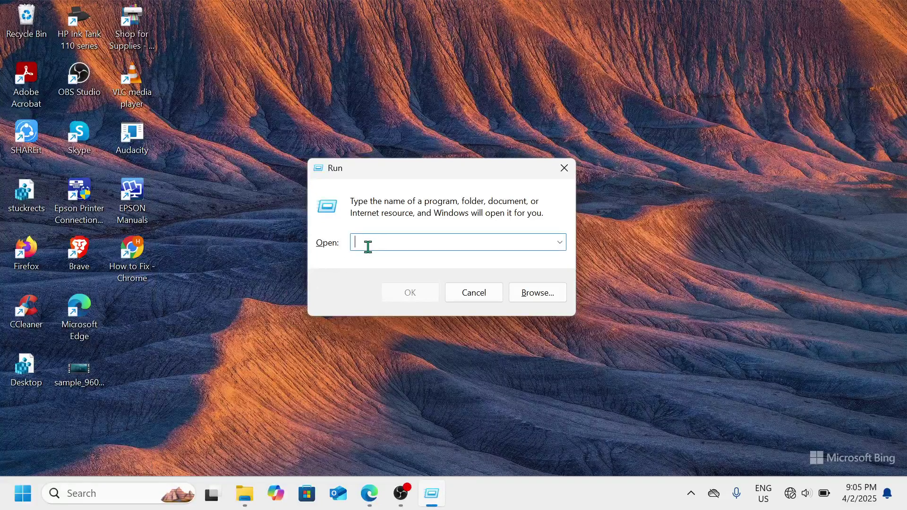
{"action": "type", "text": "NC"}
{"action": "key", "text": "BackSpace"}
{"action": "key", "text": "BackSpace"}
{"action": "type", "text": "ncpa.cpl"}
{"action": "key", "text": "Return"}
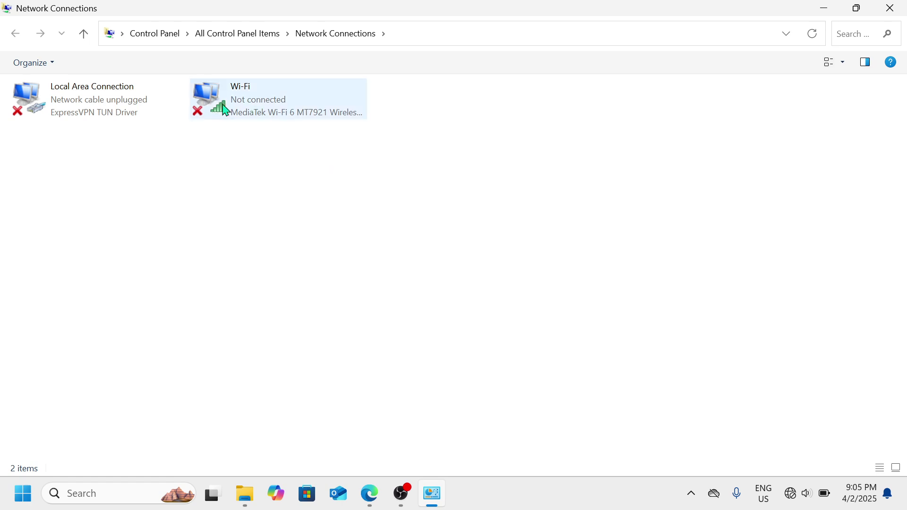
Step: Connect the computer to the open SUMILE PISO WIFI network
{"action": "left_click", "coordinate": [798, 496]}
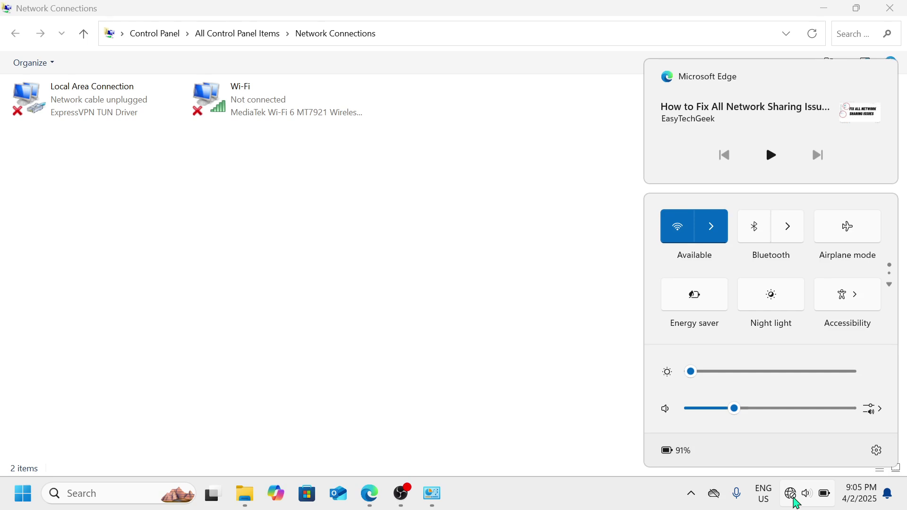
{"action": "left_click", "coordinate": [712, 234]}
{"action": "left_click", "coordinate": [735, 249]}
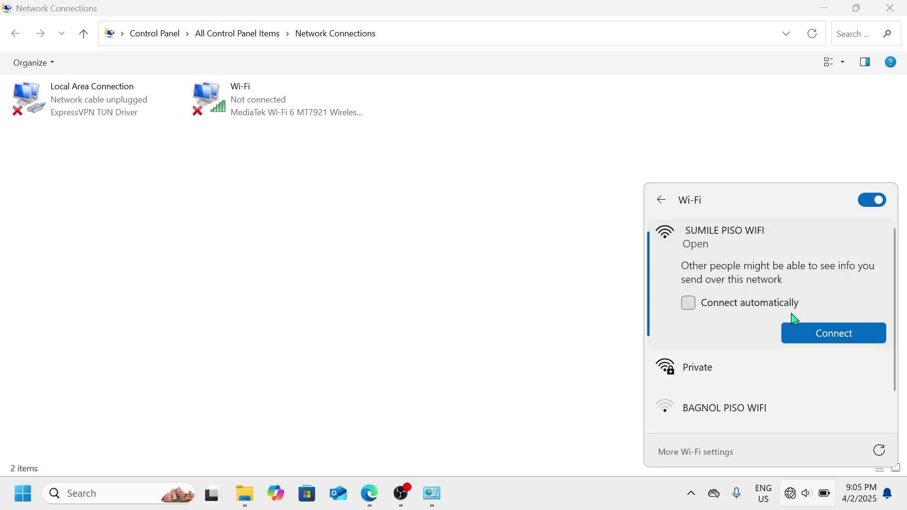
{"action": "left_click", "coordinate": [802, 332]}
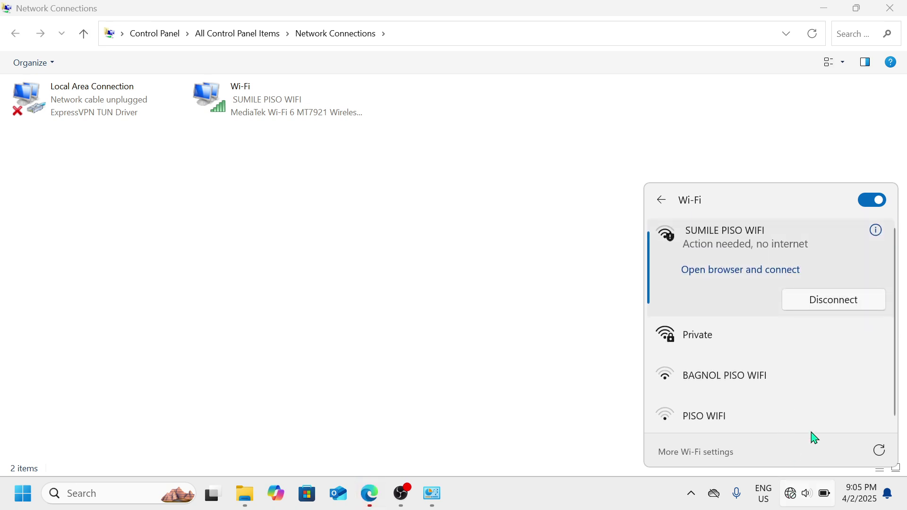
Step: Open the Wi-Fi network's sign-in page in the browser, resume the paused surfing time, and minimize the browser
{"action": "left_click", "coordinate": [749, 274]}
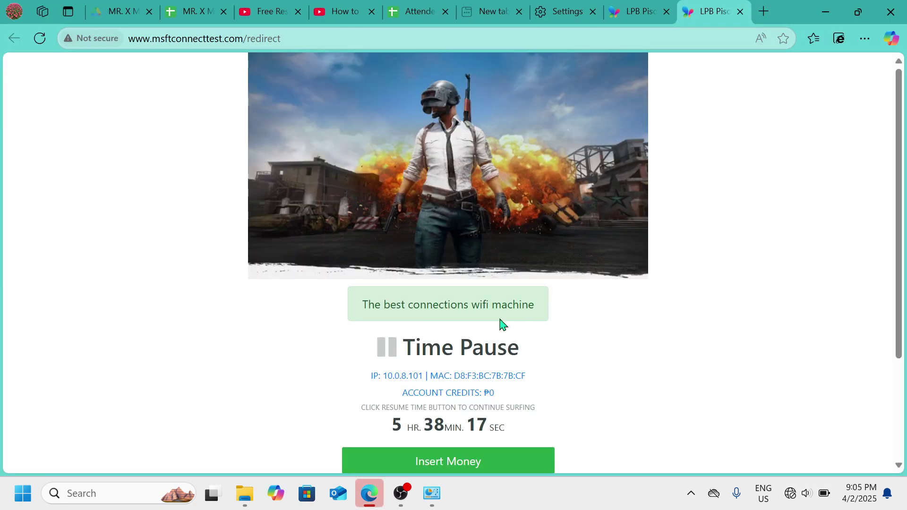
{"action": "scroll", "coordinate": [499, 324], "scroll_direction": "down", "scroll_amount": 3}
{"action": "left_click", "coordinate": [454, 350]}
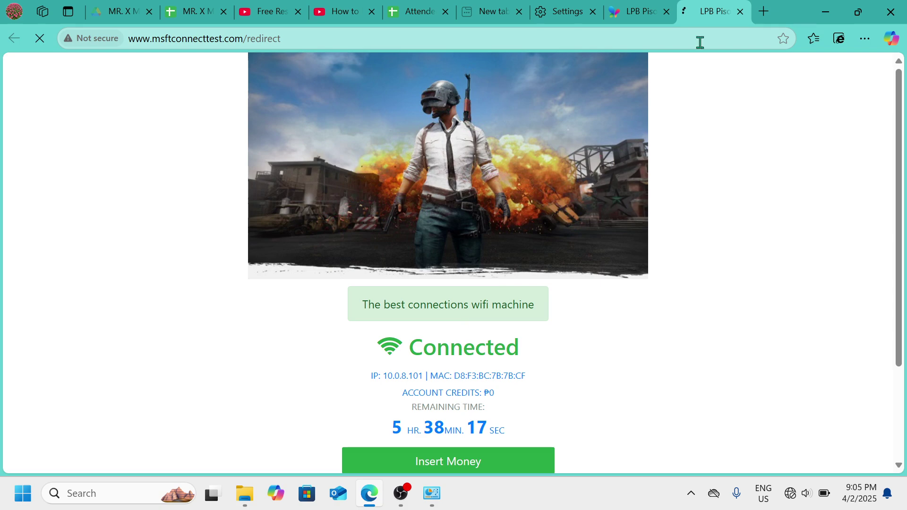
{"action": "left_click", "coordinate": [828, 13]}
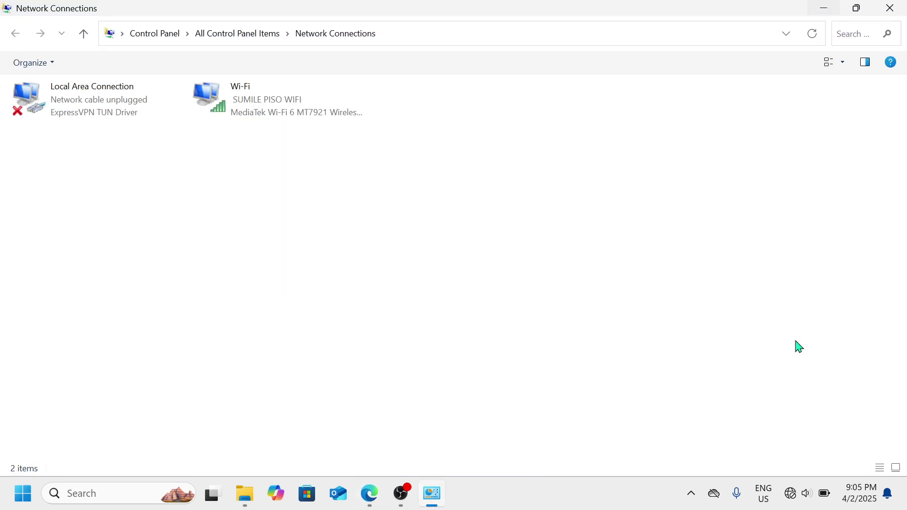
Step: Turn Wi-Fi off and on again, and reconnect to the SUMILE PISO WIFI network
{"action": "left_click", "coordinate": [792, 503]}
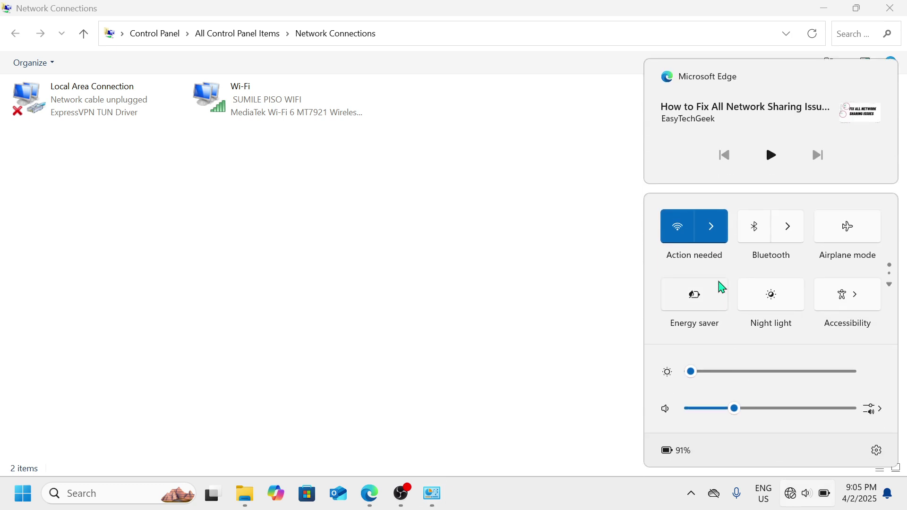
{"action": "left_click", "coordinate": [690, 237]}
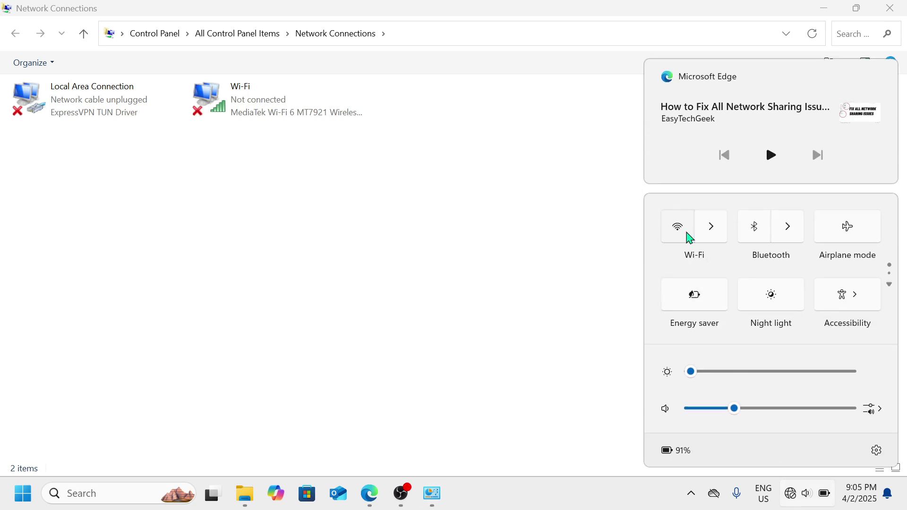
{"action": "left_click", "coordinate": [689, 237]}
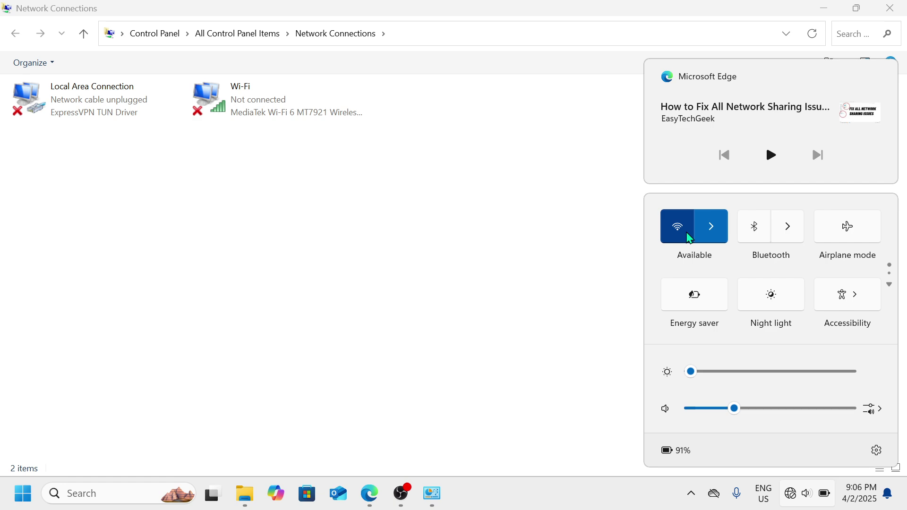
{"action": "left_click", "coordinate": [712, 227]}
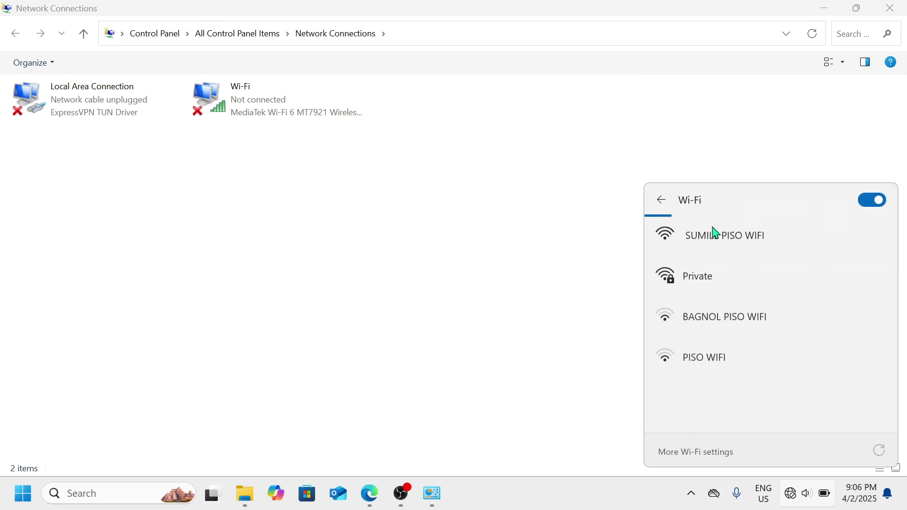
{"action": "left_click", "coordinate": [715, 234]}
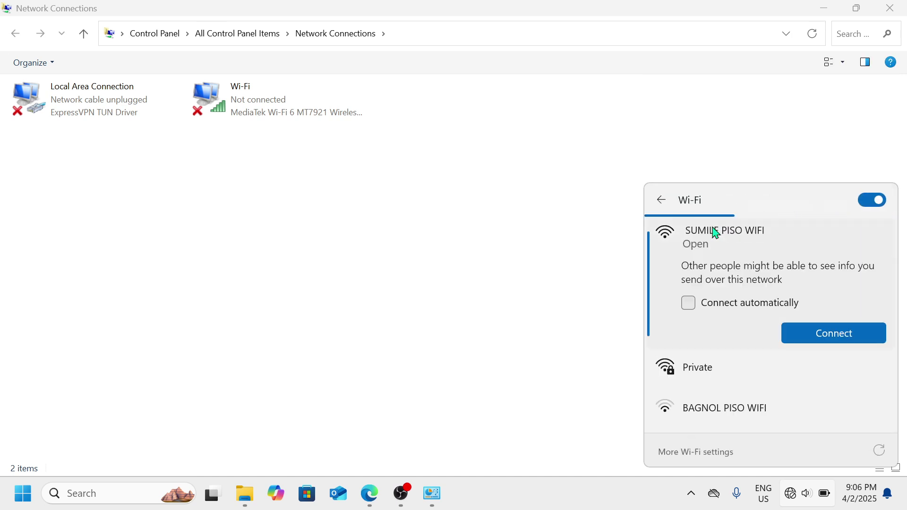
{"action": "left_click", "coordinate": [814, 336]}
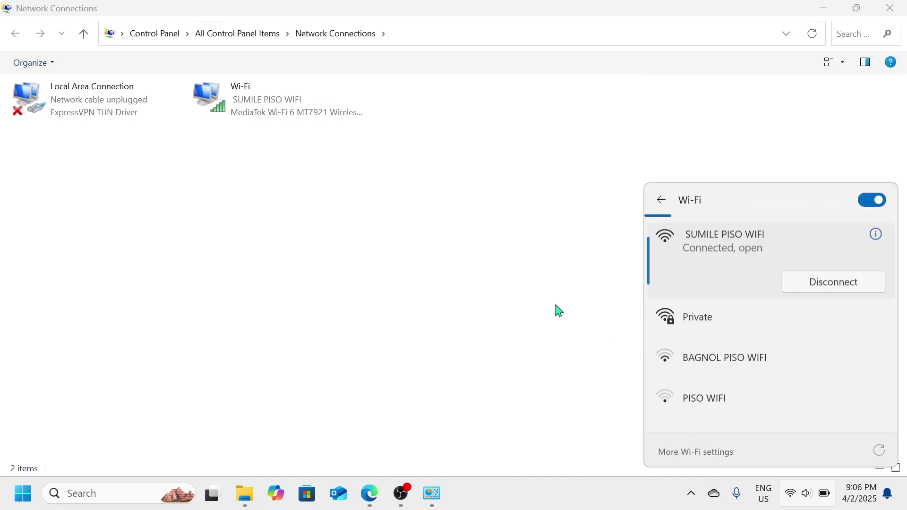
{"action": "left_click", "coordinate": [502, 262]}
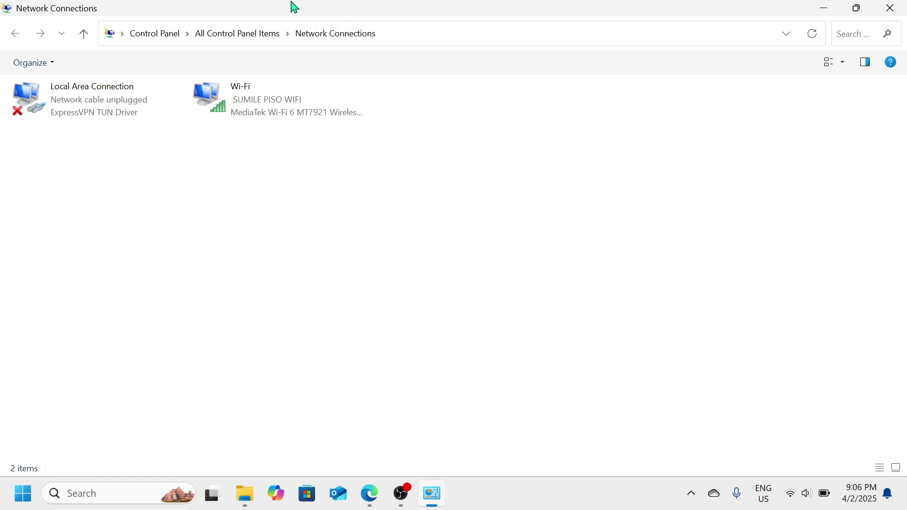
Step: Enable Internet Connection Sharing in the Wi-Fi connection's properties so other network users can connect through this computer, and close Network Connections
{"action": "left_click", "coordinate": [307, 96]}
{"action": "right_click", "coordinate": [308, 95]}
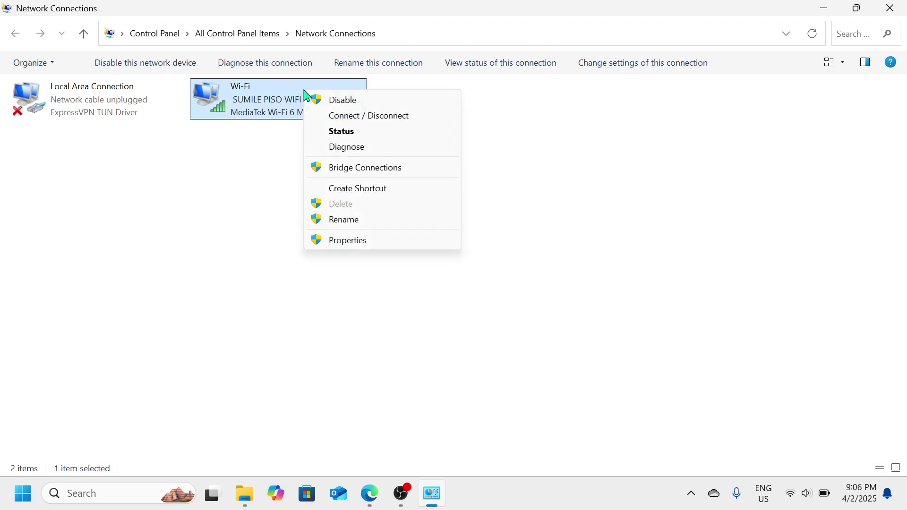
{"action": "left_click", "coordinate": [362, 242]}
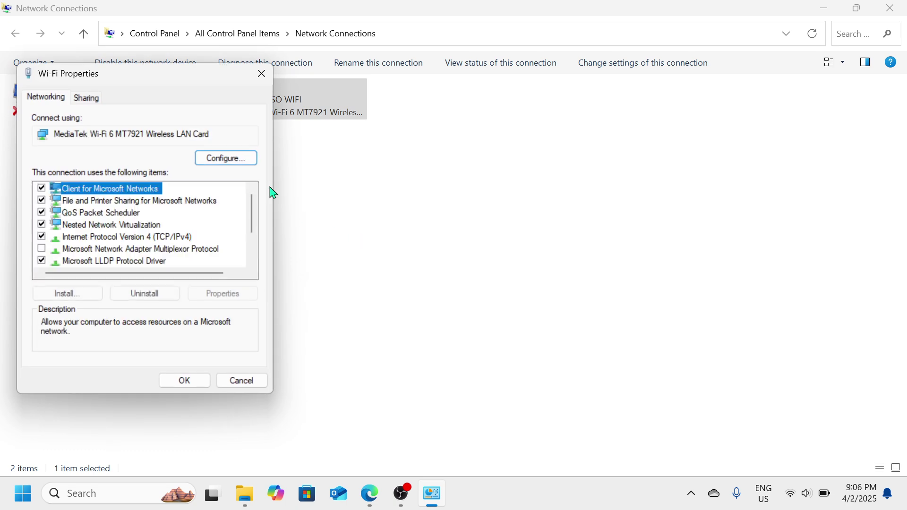
{"action": "left_click_drag", "start_coordinate": [197, 82], "coordinate": [410, 94]}
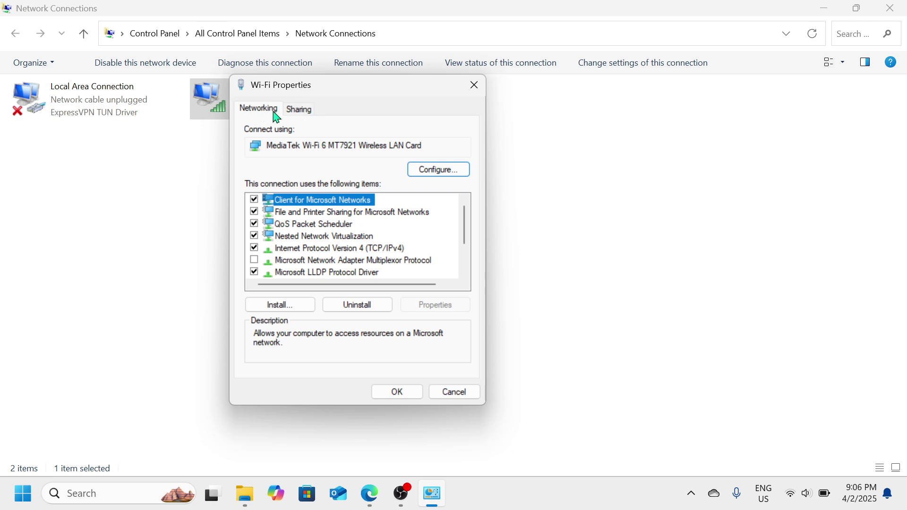
{"action": "left_click", "coordinate": [303, 110]}
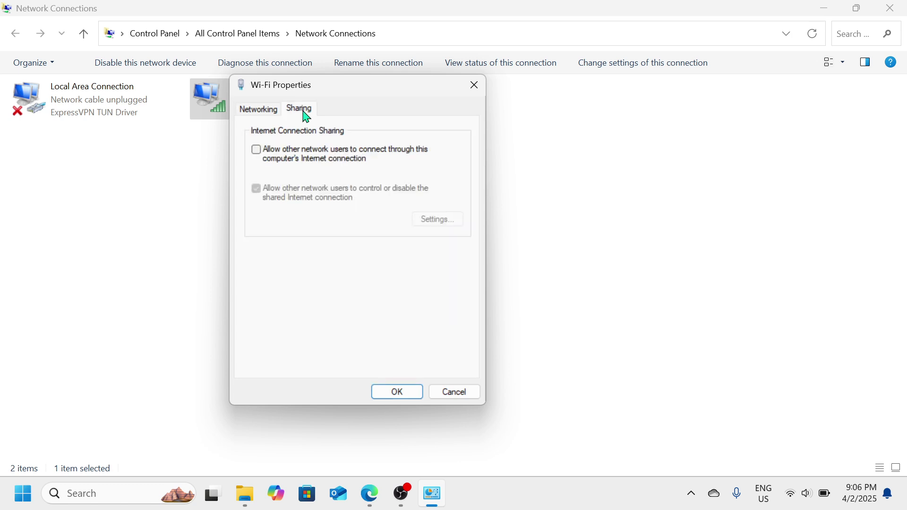
{"action": "left_click", "coordinate": [259, 151]}
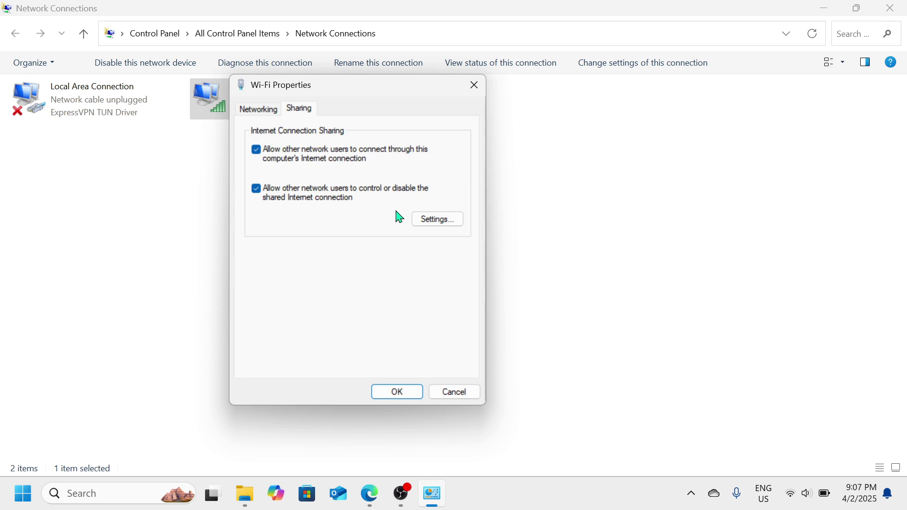
{"action": "left_click", "coordinate": [398, 392]}
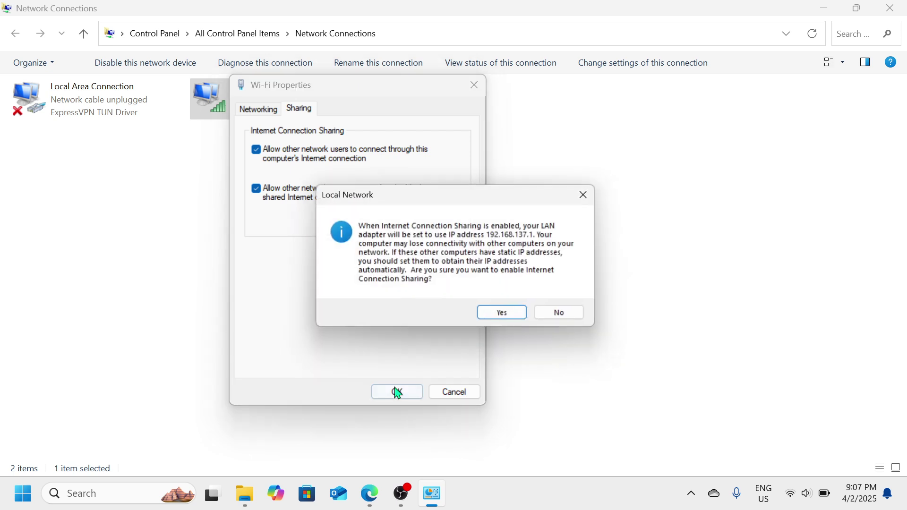
{"action": "left_click", "coordinate": [508, 324]}
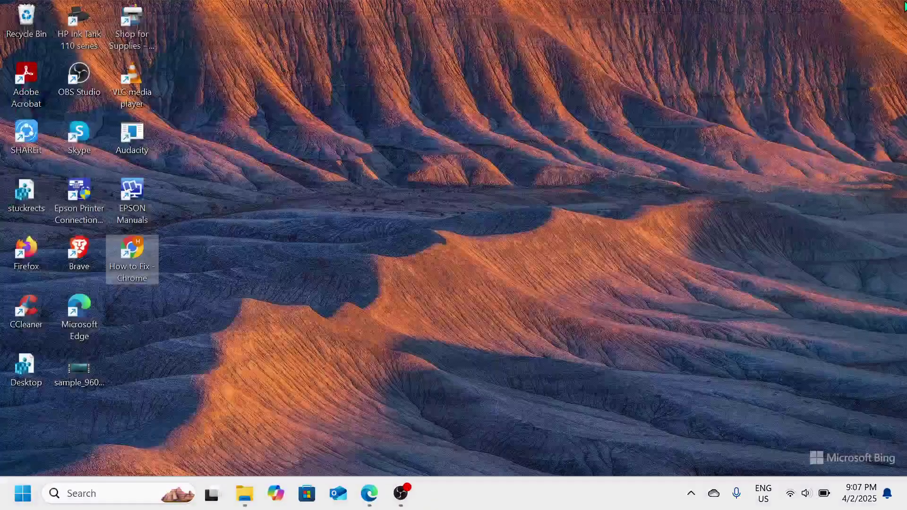
{"action": "left_click", "coordinate": [890, 7]}
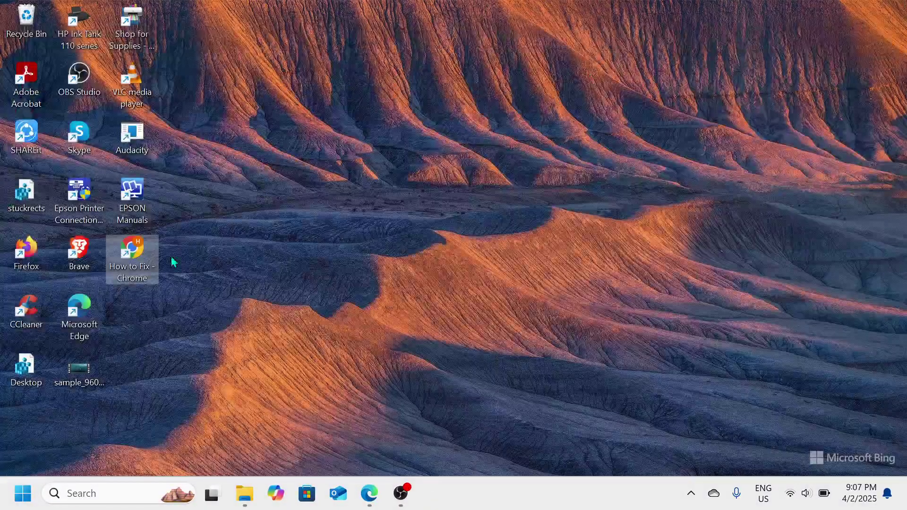
Step: Open the Pictures folder in File Explorer
{"action": "left_click", "coordinate": [243, 491]}
{"action": "left_click", "coordinate": [40, 136]}
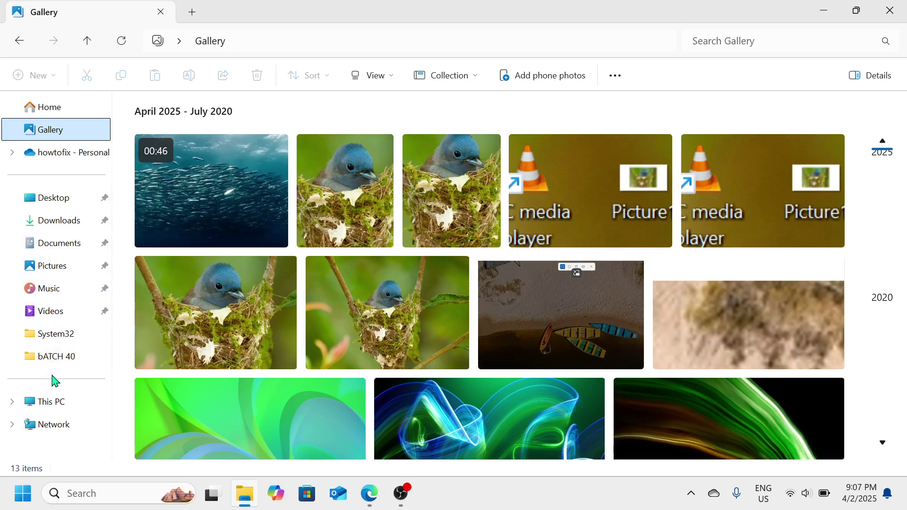
{"action": "left_click", "coordinate": [61, 268]}
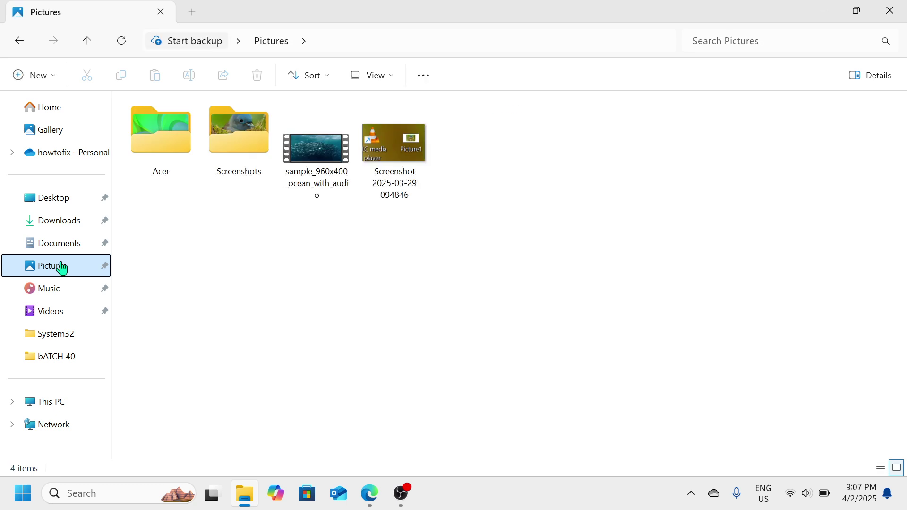
Step: Enable sharing of the Screenshots folder through Advanced Sharing in its properties, with Screenshots as the share name
{"action": "left_click", "coordinate": [231, 137]}
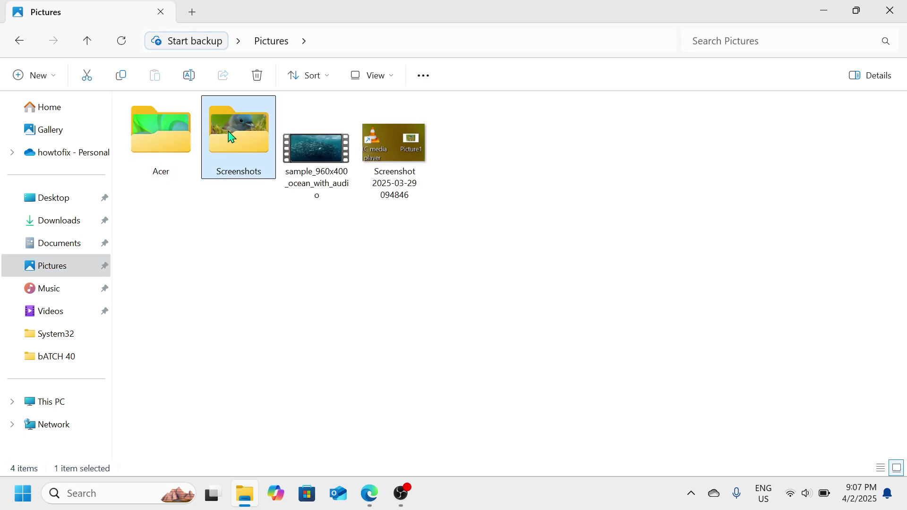
{"action": "right_click", "coordinate": [231, 137]}
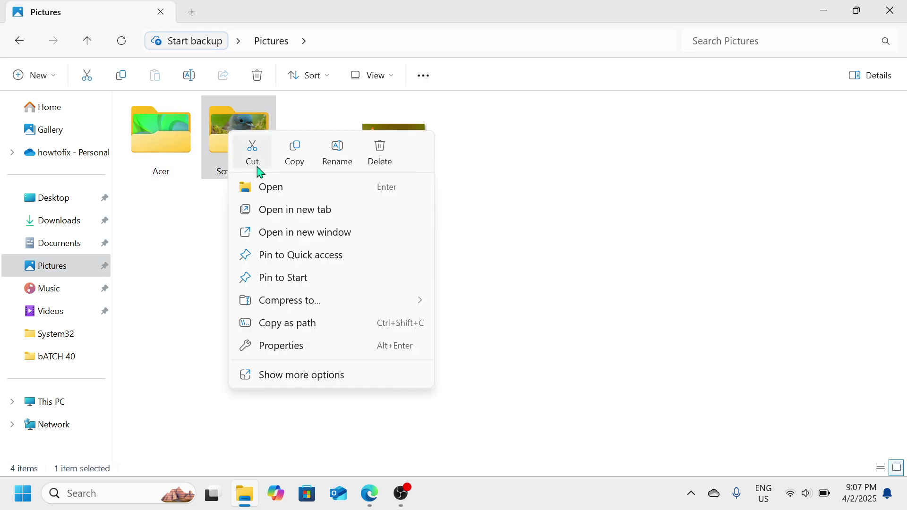
{"action": "left_click", "coordinate": [290, 357]}
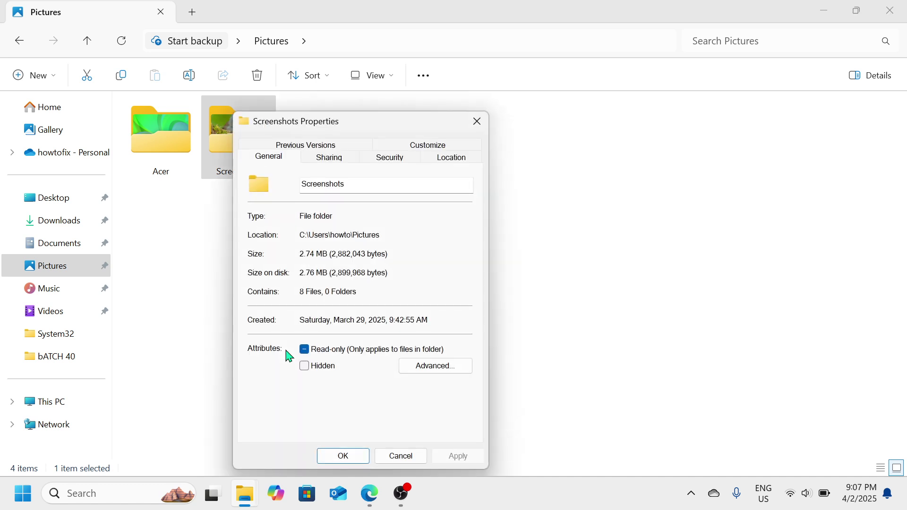
{"action": "left_click", "coordinate": [341, 161]}
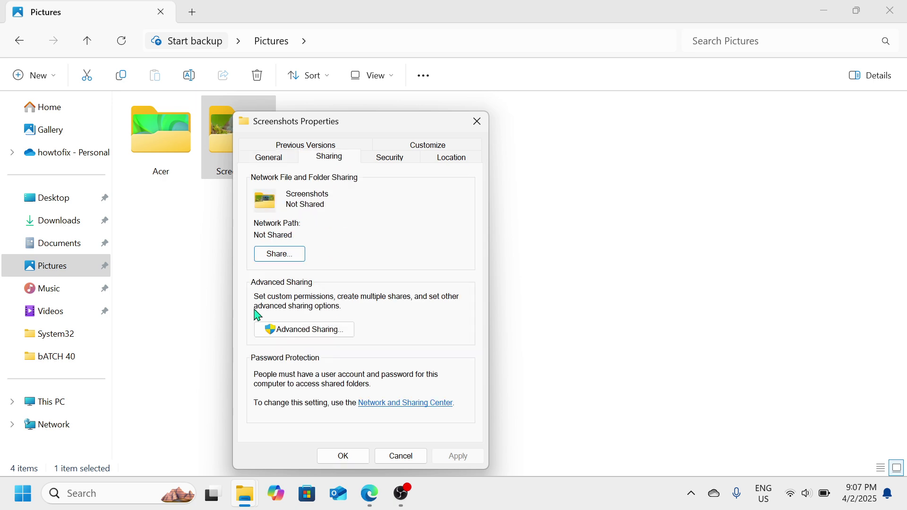
{"action": "left_click", "coordinate": [287, 331]}
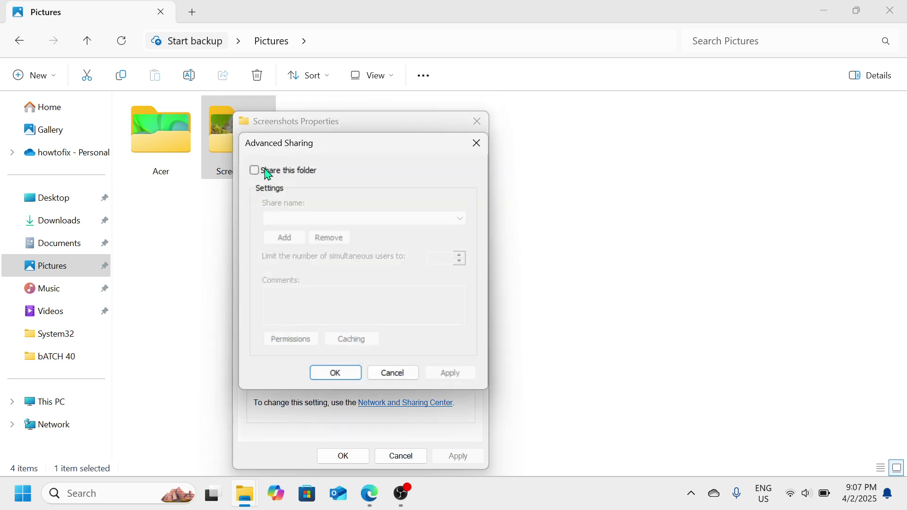
{"action": "left_click", "coordinate": [261, 174]}
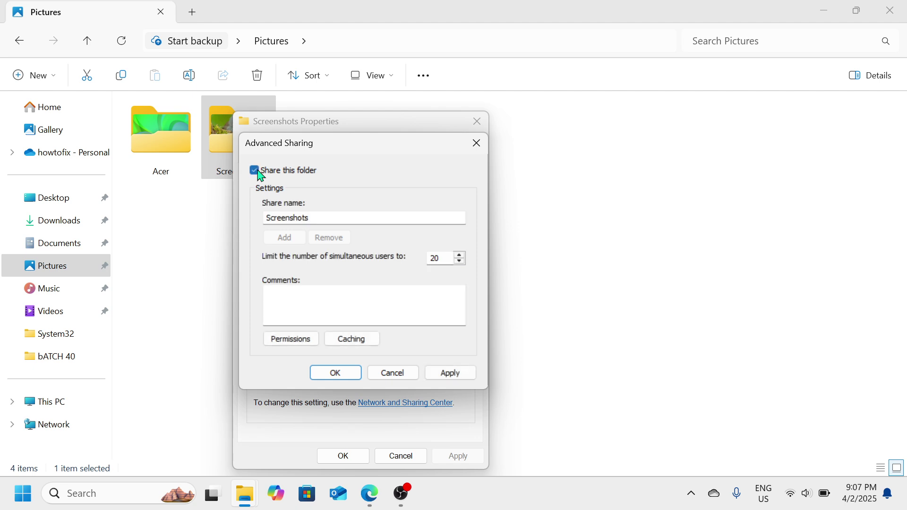
{"action": "left_click", "coordinate": [326, 216]}
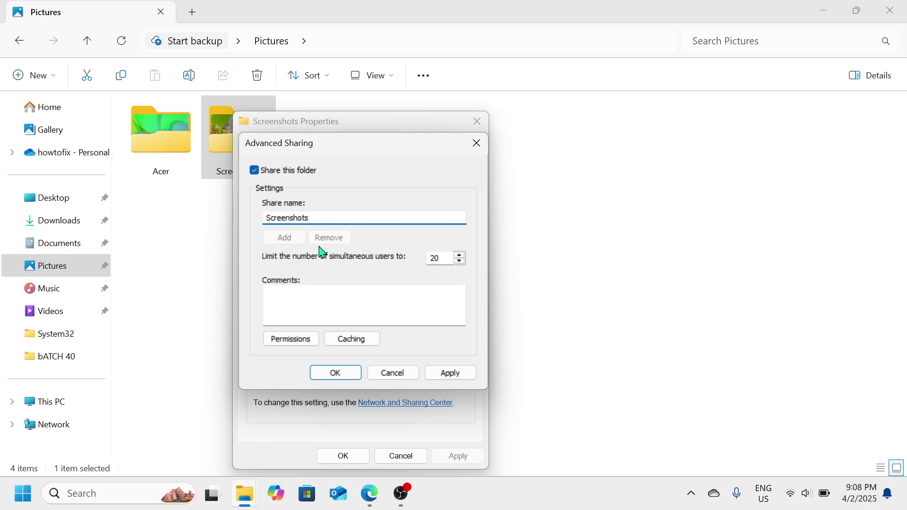
Step: Allow Full Control for Everyone in the Screenshots folder's share permissions
{"action": "left_click", "coordinate": [296, 350]}
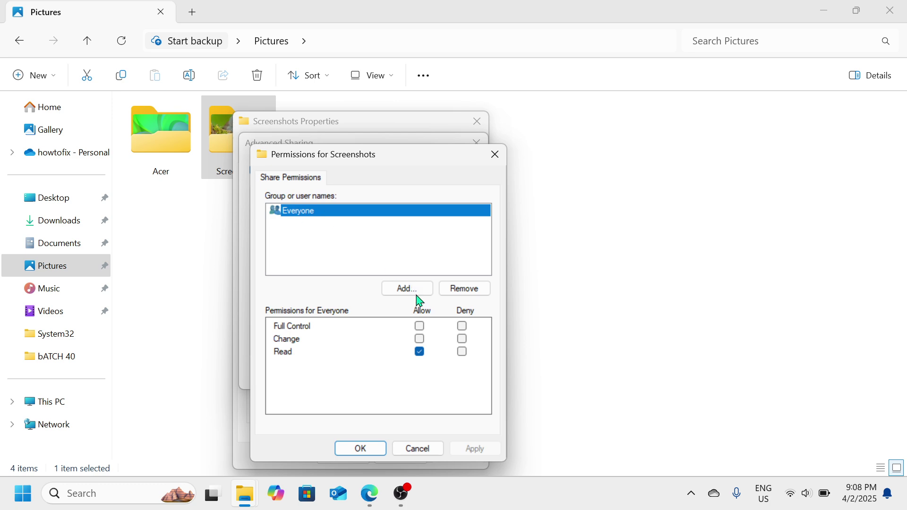
{"action": "left_click", "coordinate": [422, 327]}
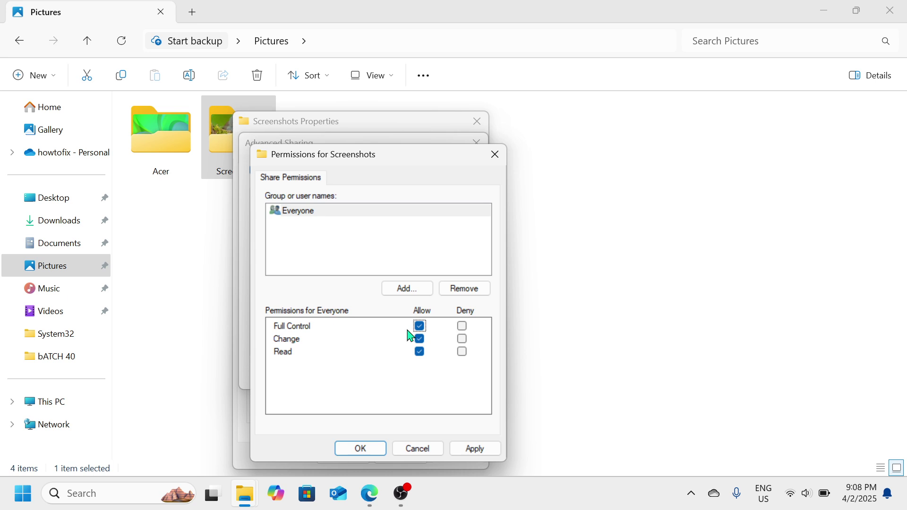
{"action": "left_click", "coordinate": [473, 449]}
{"action": "left_click", "coordinate": [373, 450]}
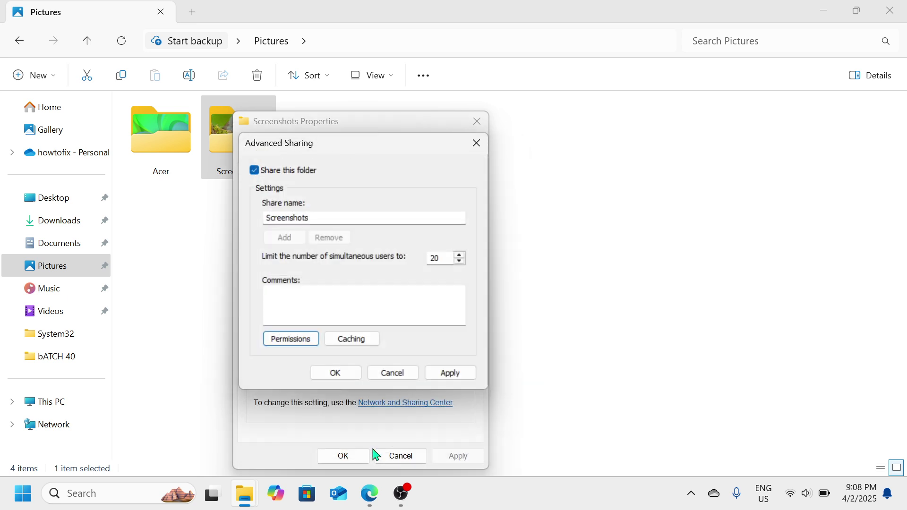
Step: Apply the advanced sharing settings of the Screenshots folder, and close its properties and File Explorer
{"action": "left_click", "coordinate": [458, 376]}
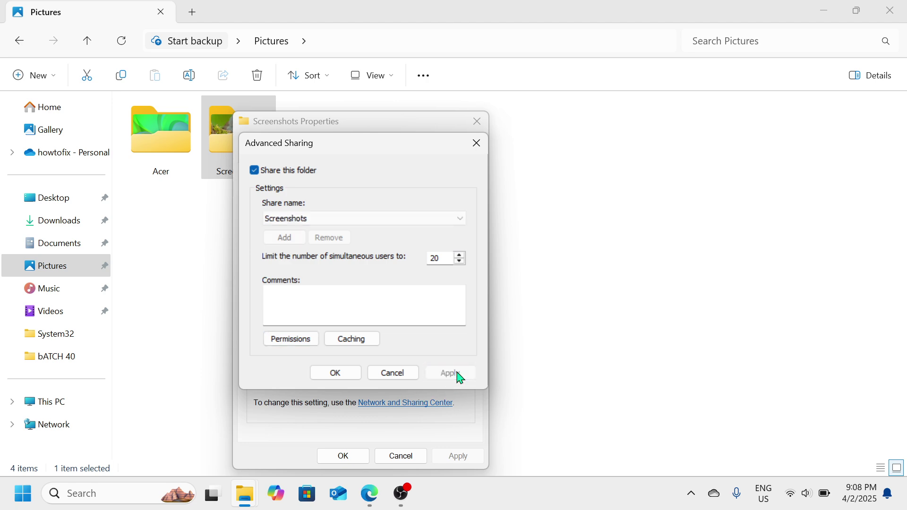
{"action": "left_click", "coordinate": [342, 376]}
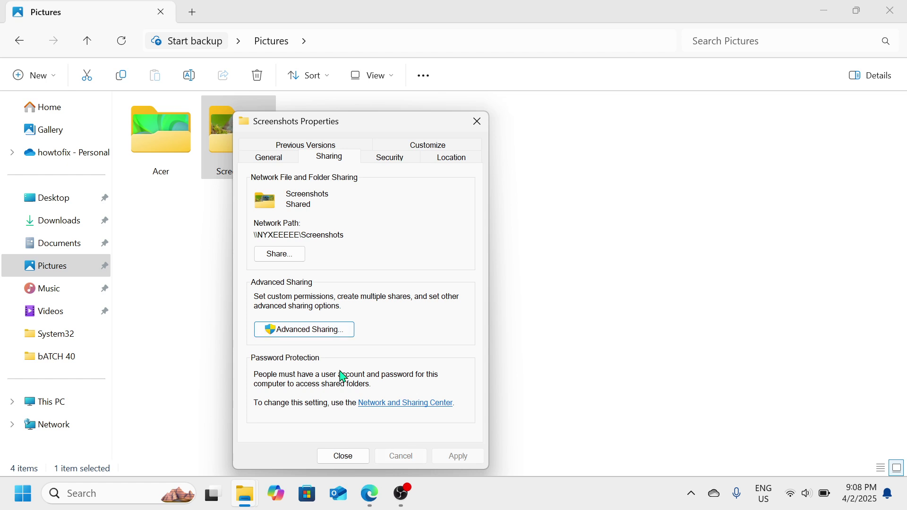
{"action": "left_click", "coordinate": [343, 457]}
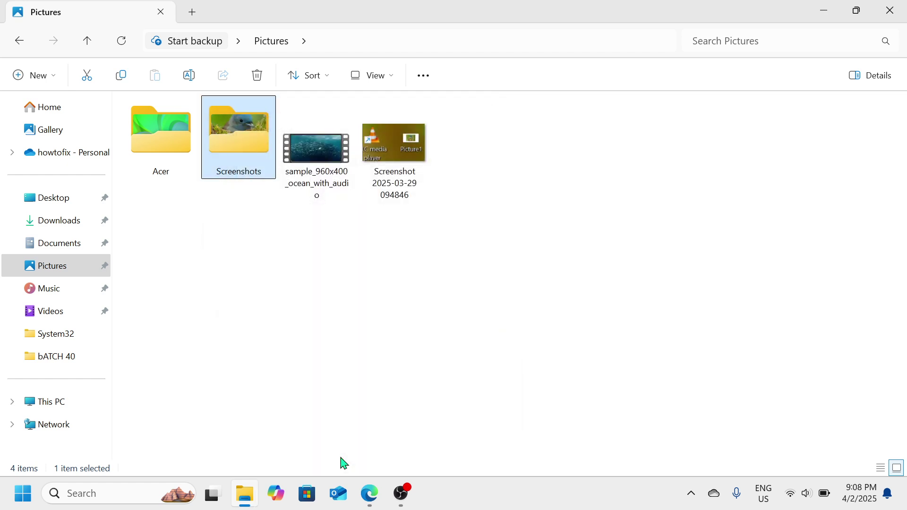
{"action": "left_click", "coordinate": [887, 14]}
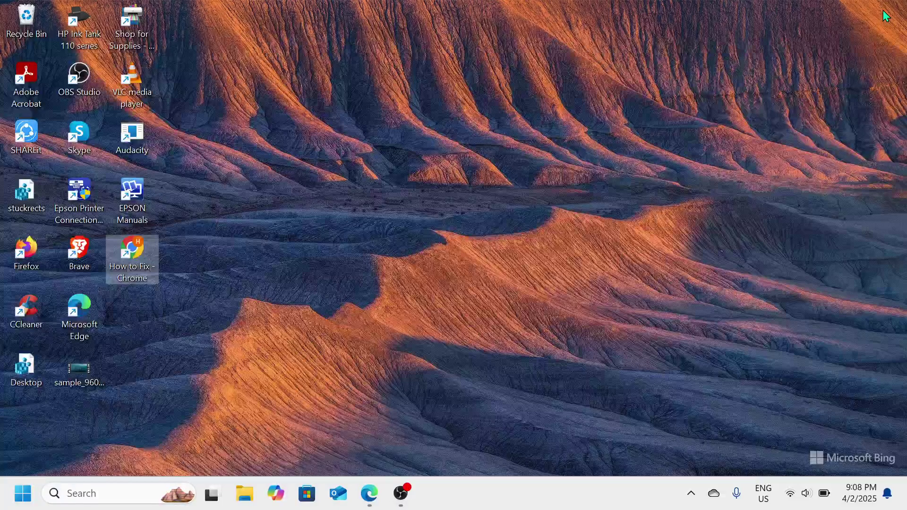
Step: Open the Services console by running services.msc
{"action": "key", "text": "super+r"}
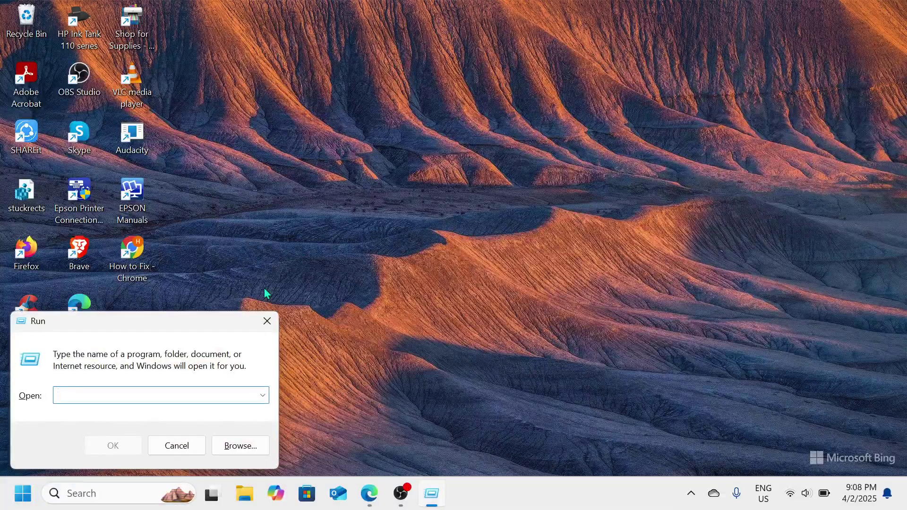
{"action": "left_click_drag", "start_coordinate": [232, 328], "coordinate": [454, 176]}
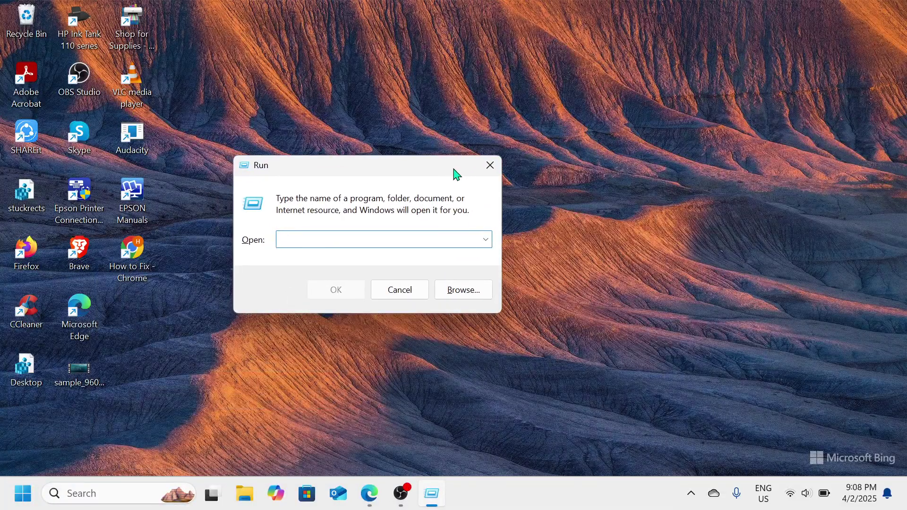
{"action": "type", "text": "s"}
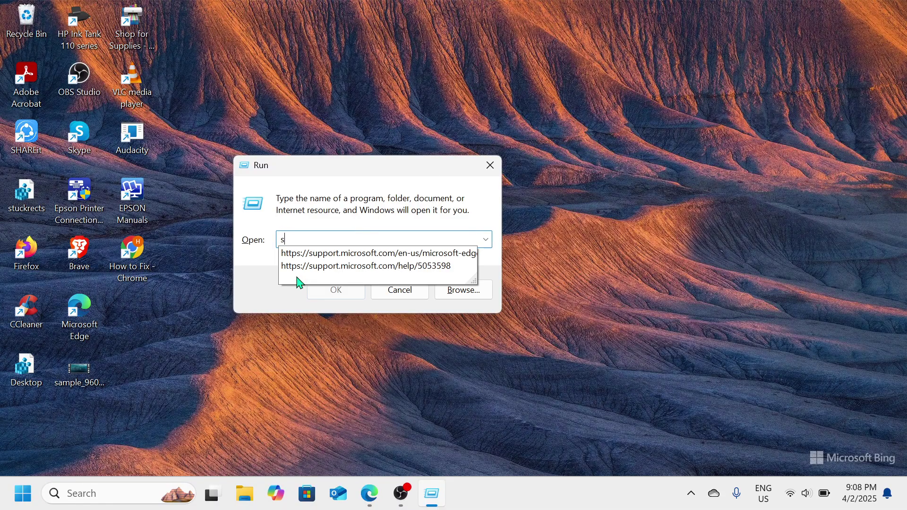
{"action": "type", "text": "ervices"}
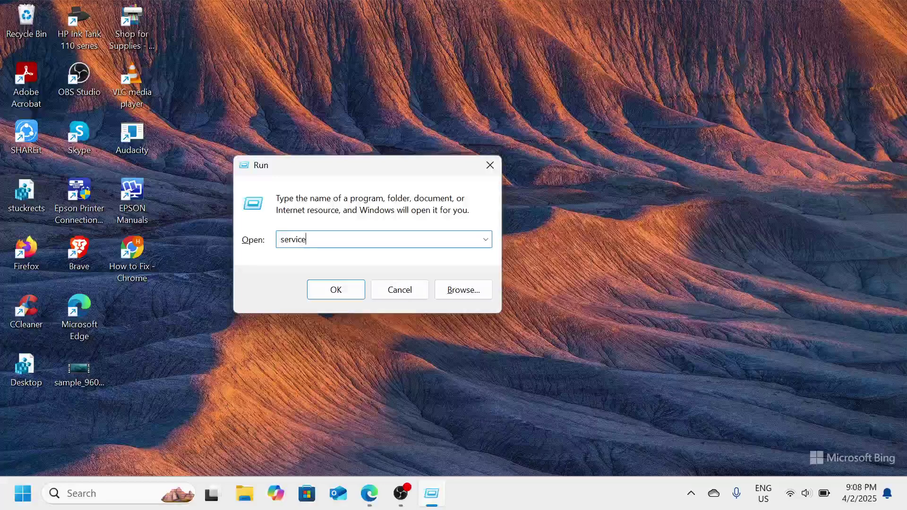
{"action": "type", "text": ".msc"}
{"action": "key", "text": "Return"}
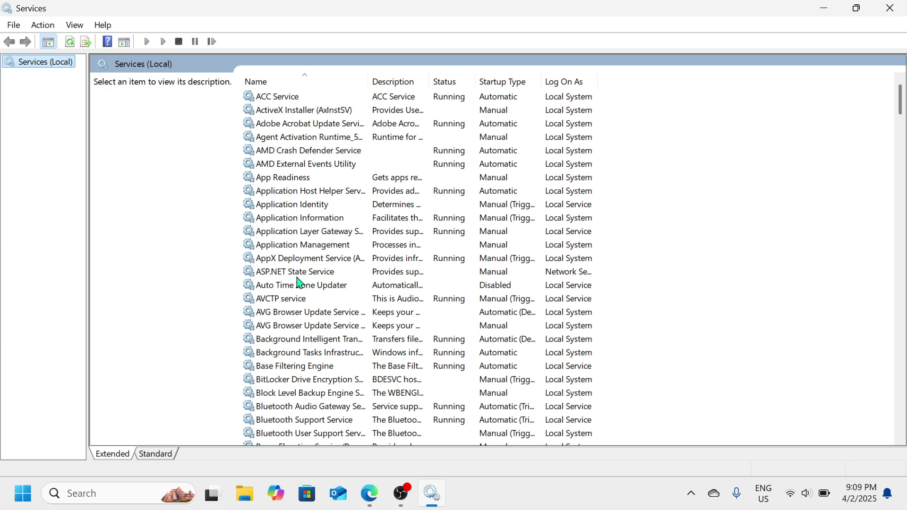
Step: Choose Automatic as the startup type in the SSDP Discovery service's properties, and close the dialog without applying
{"action": "left_click", "coordinate": [299, 273]}
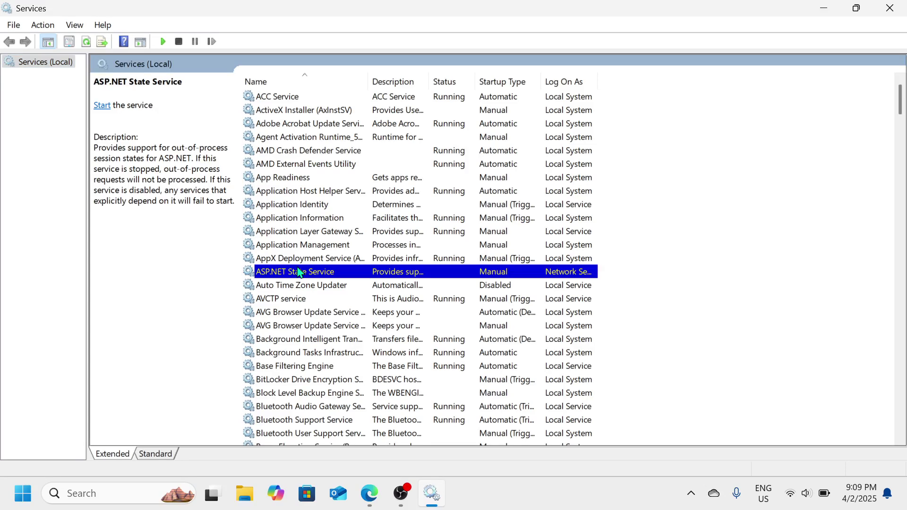
{"action": "key", "text": "s"}
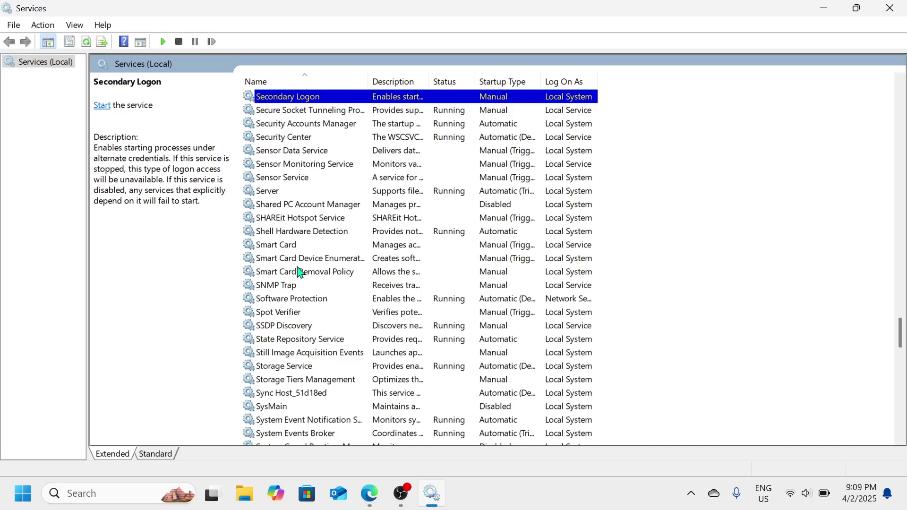
{"action": "left_click", "coordinate": [284, 329]}
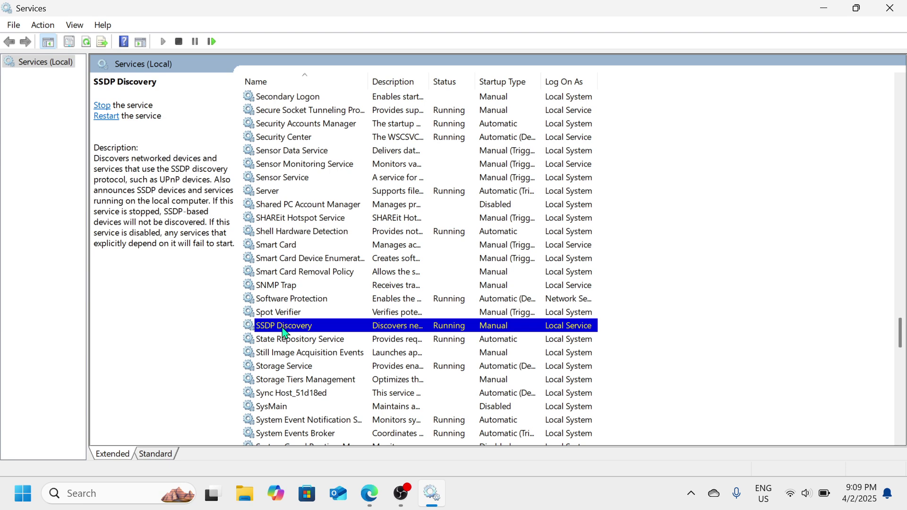
{"action": "right_click", "coordinate": [284, 332]}
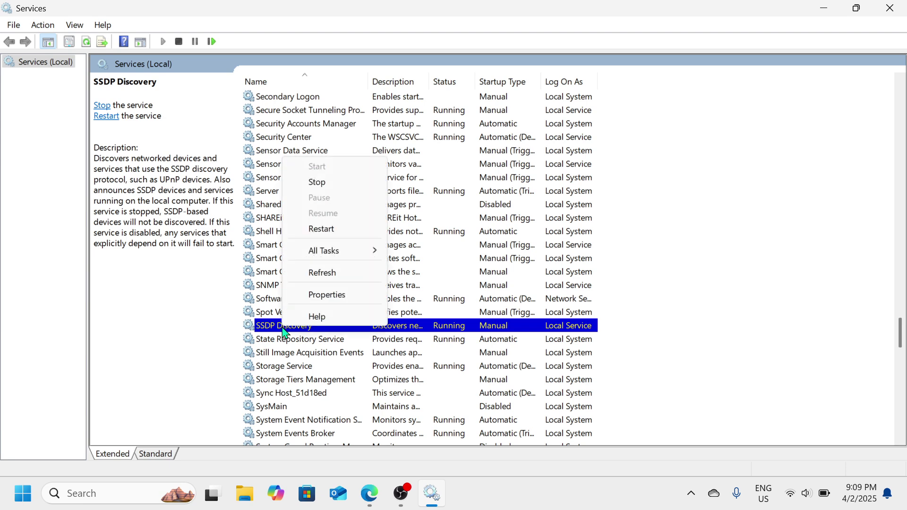
{"action": "left_click", "coordinate": [326, 296]}
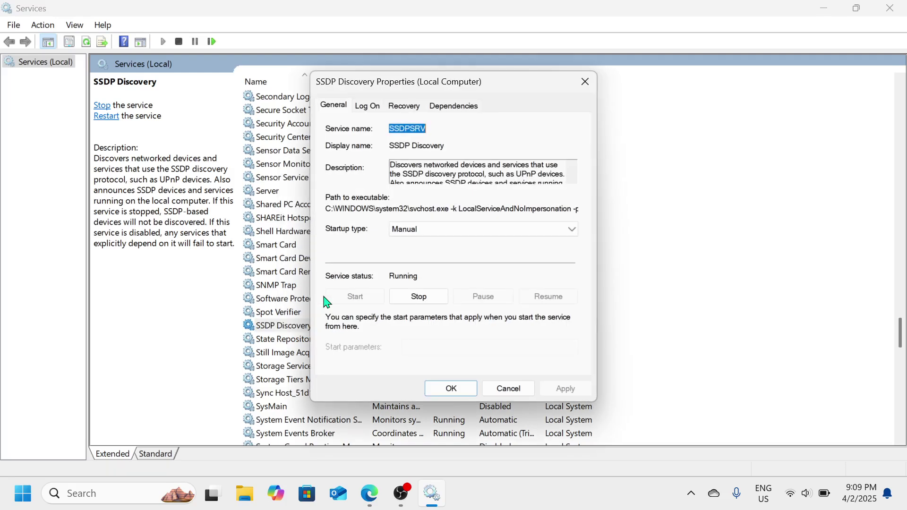
{"action": "left_click", "coordinate": [448, 229]}
{"action": "left_click", "coordinate": [441, 228]}
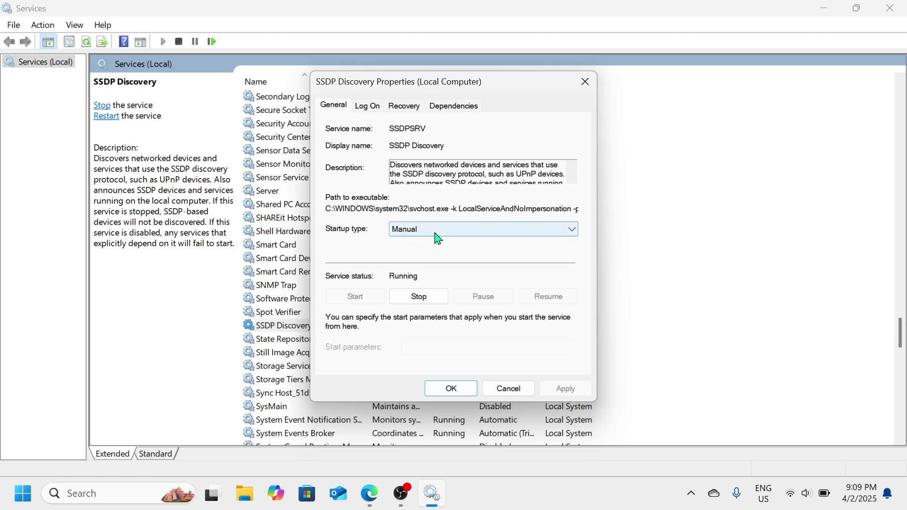
{"action": "left_click", "coordinate": [574, 230]}
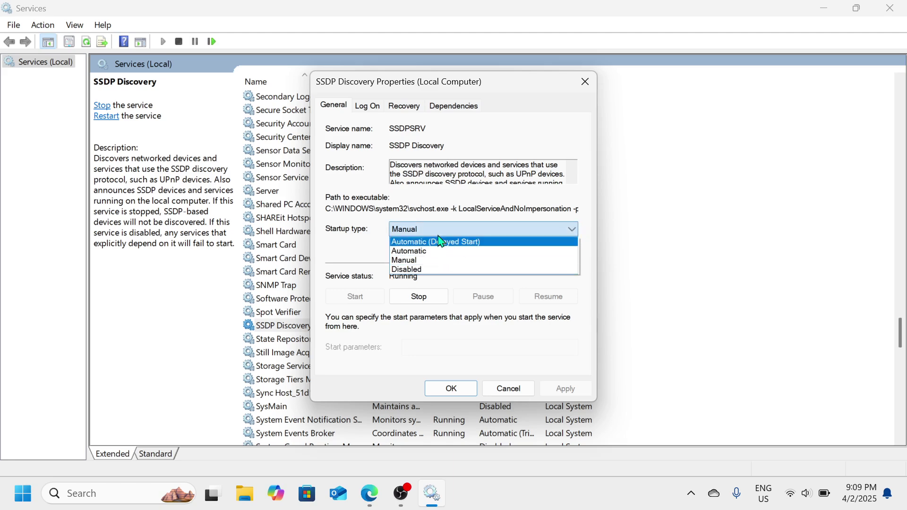
{"action": "left_click", "coordinate": [435, 251]}
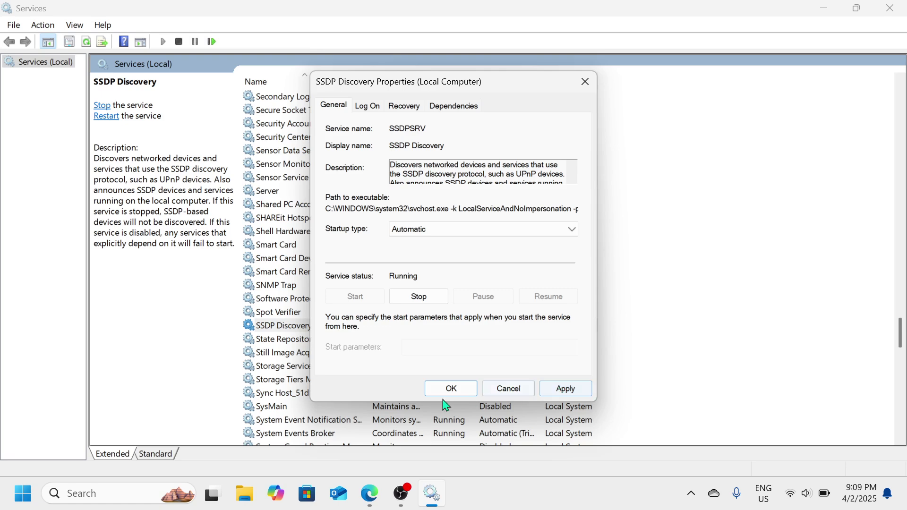
{"action": "left_click", "coordinate": [585, 84]}
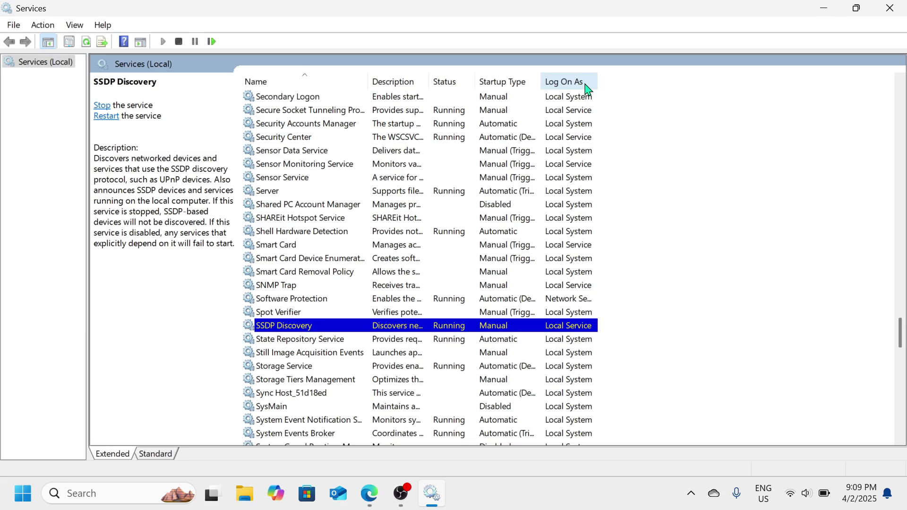
Step: Set the UPnP Device Host service's startup type to Automatic and apply the change
{"action": "scroll", "coordinate": [473, 102], "scroll_direction": "down", "scroll_amount": 11}
{"action": "left_click", "coordinate": [474, 97]}
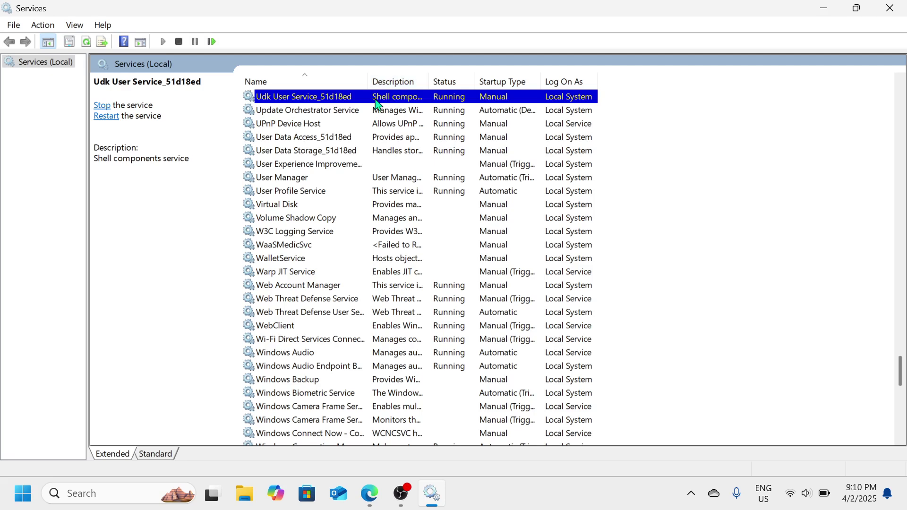
{"action": "left_click", "coordinate": [319, 126]}
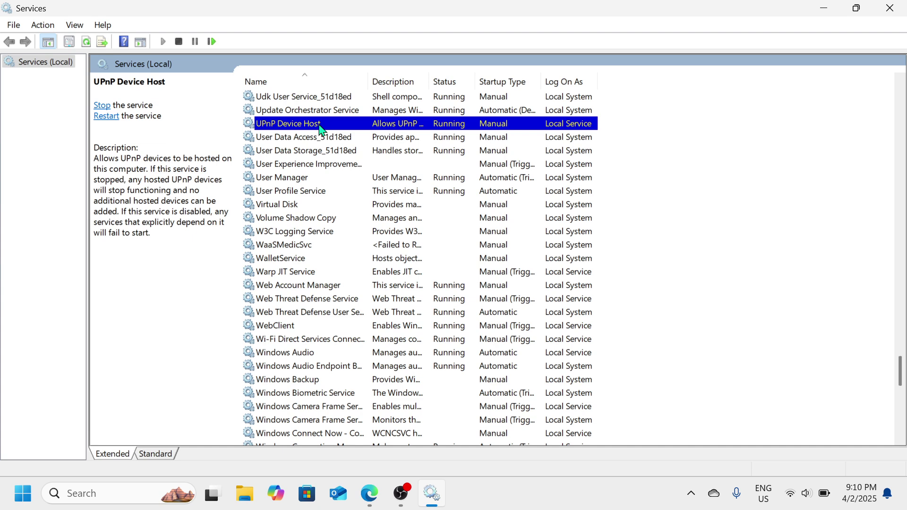
{"action": "right_click", "coordinate": [320, 129]}
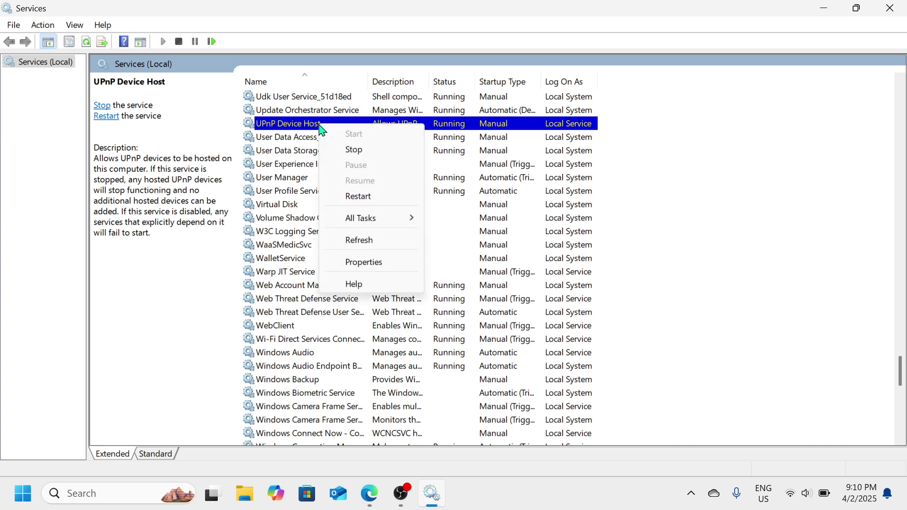
{"action": "left_click", "coordinate": [364, 261]}
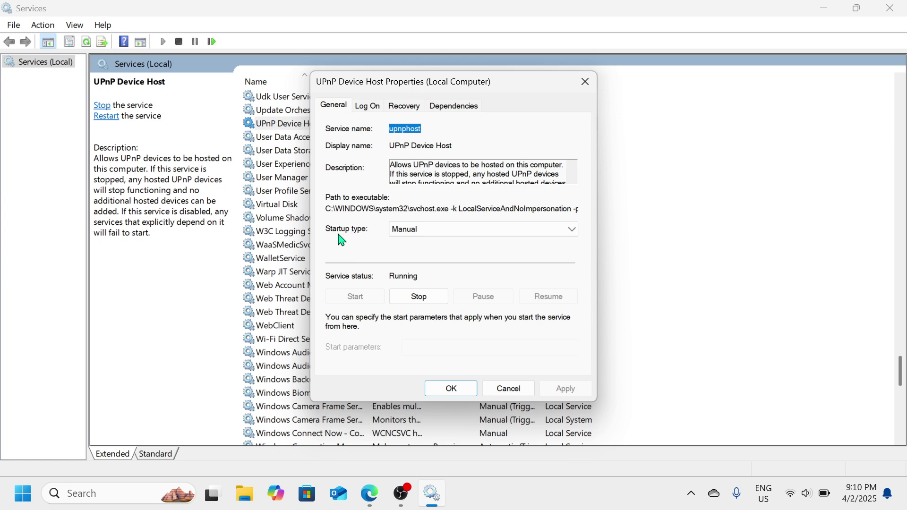
{"action": "left_click", "coordinate": [503, 230]}
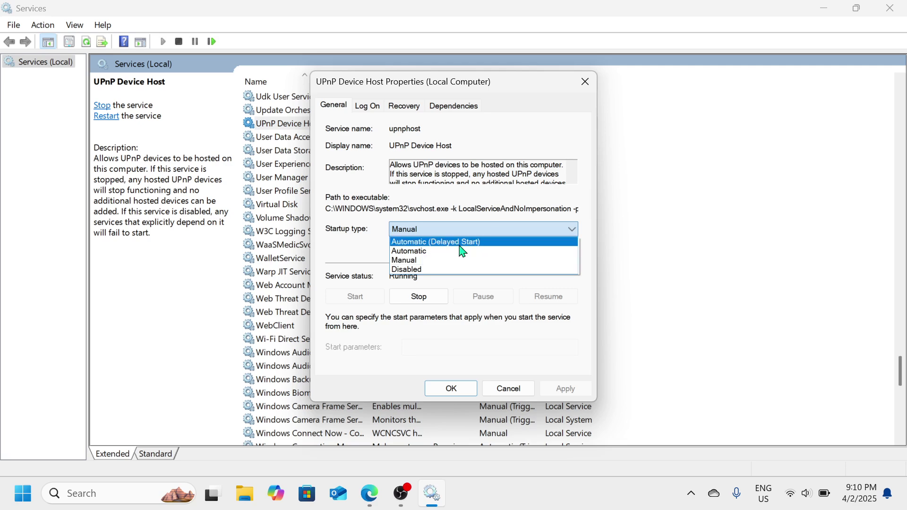
{"action": "left_click", "coordinate": [459, 256]}
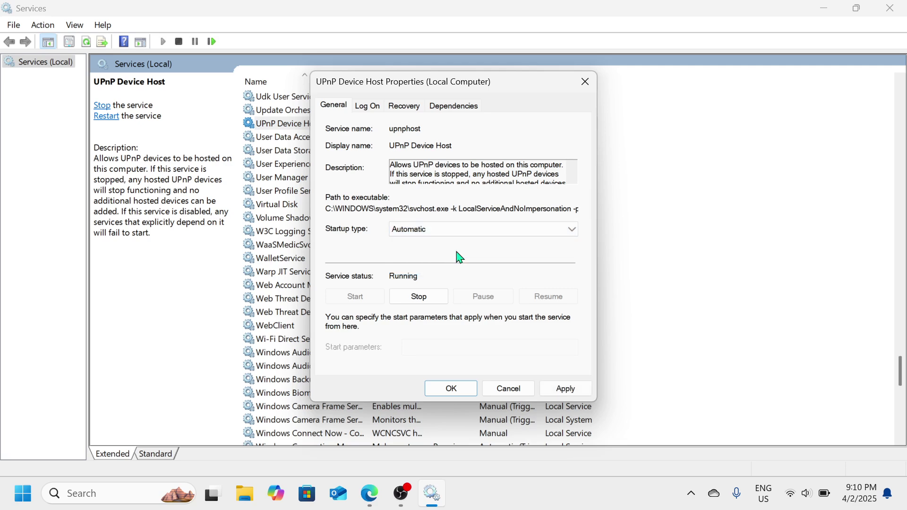
{"action": "left_click", "coordinate": [565, 391]}
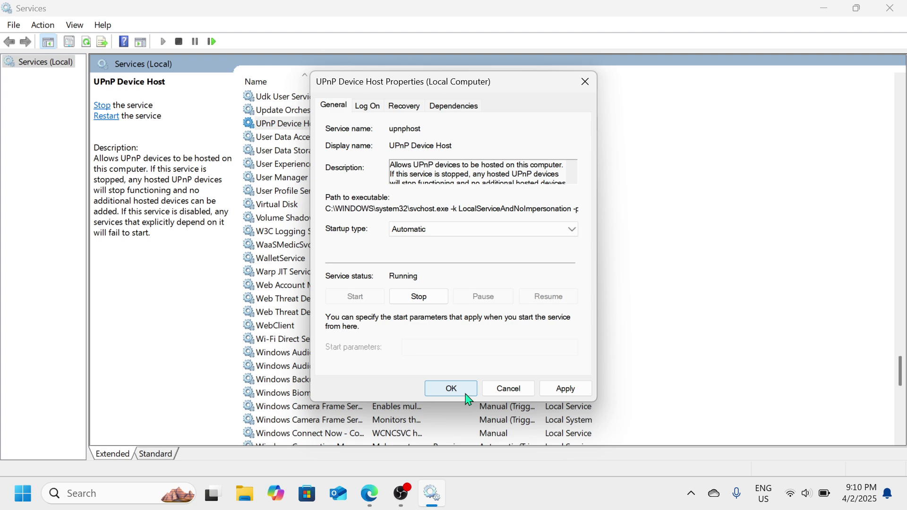
{"action": "left_click", "coordinate": [466, 395]}
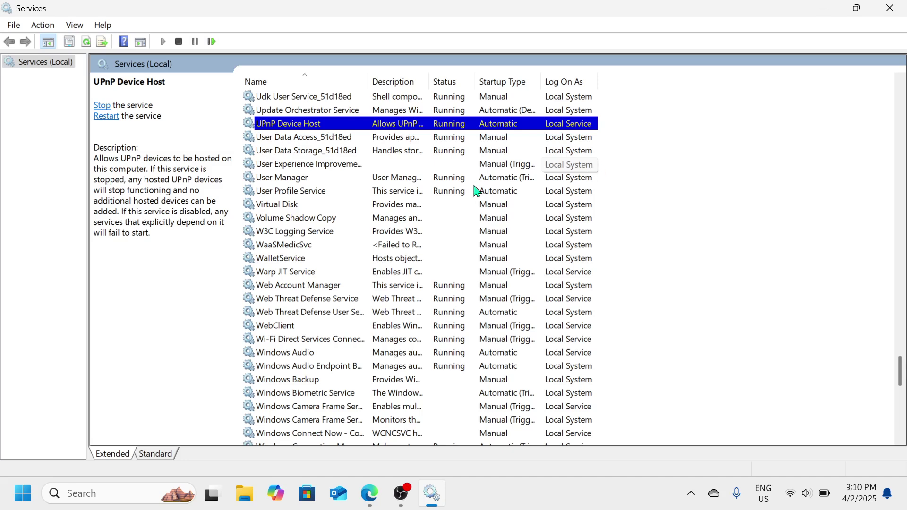
Step: Choose Automatic as the startup type in the Function Discovery Resource Publication service's properties, and close the dialog without applying
{"action": "key", "text": "f"}
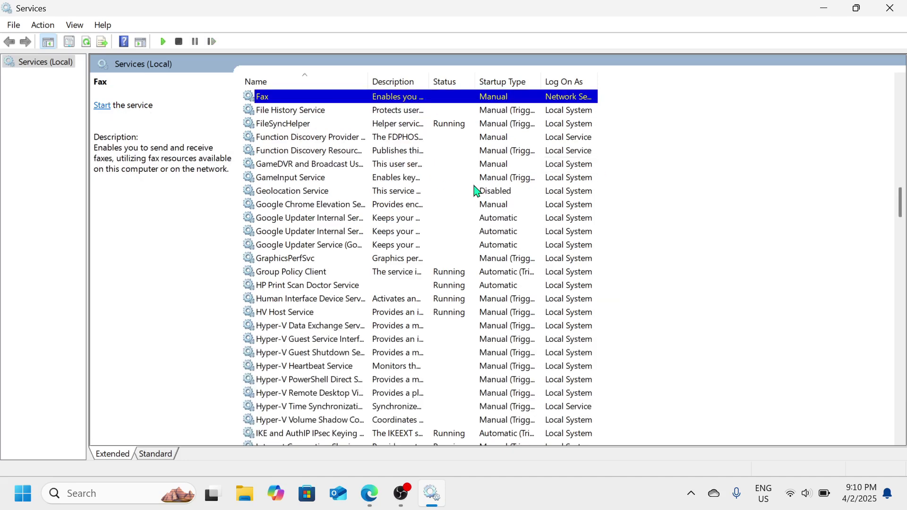
{"action": "left_click", "coordinate": [335, 150]}
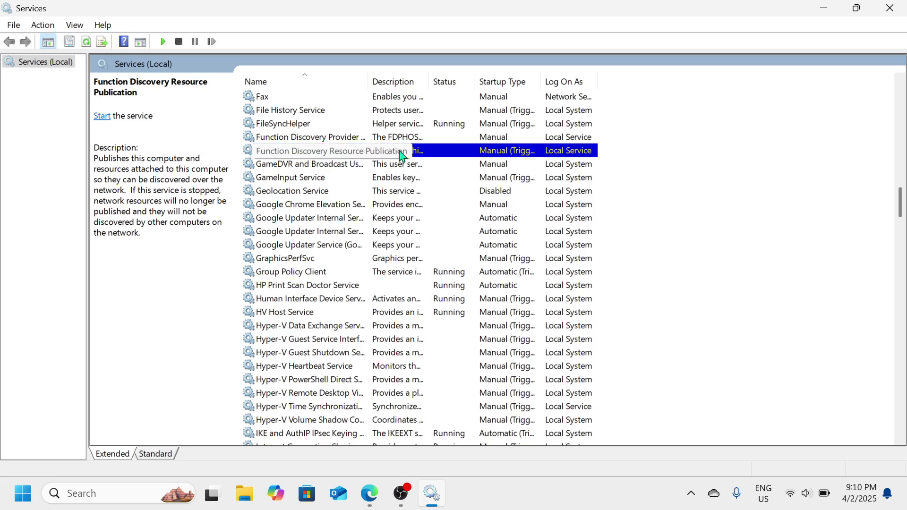
{"action": "right_click", "coordinate": [438, 156]}
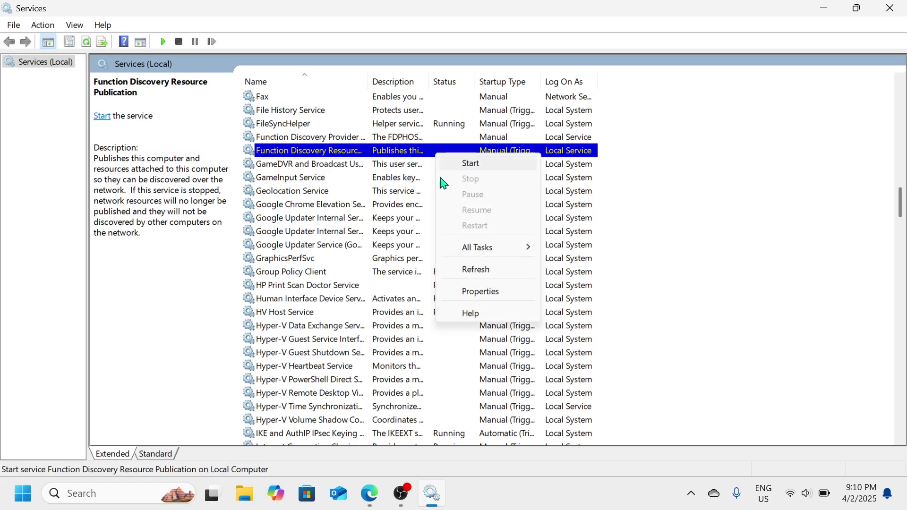
{"action": "left_click", "coordinate": [477, 292]}
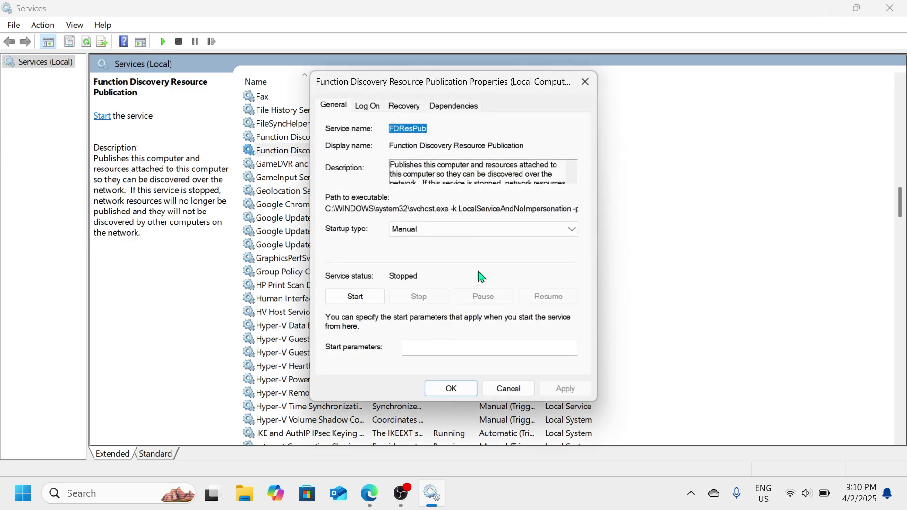
{"action": "left_click", "coordinate": [462, 239]}
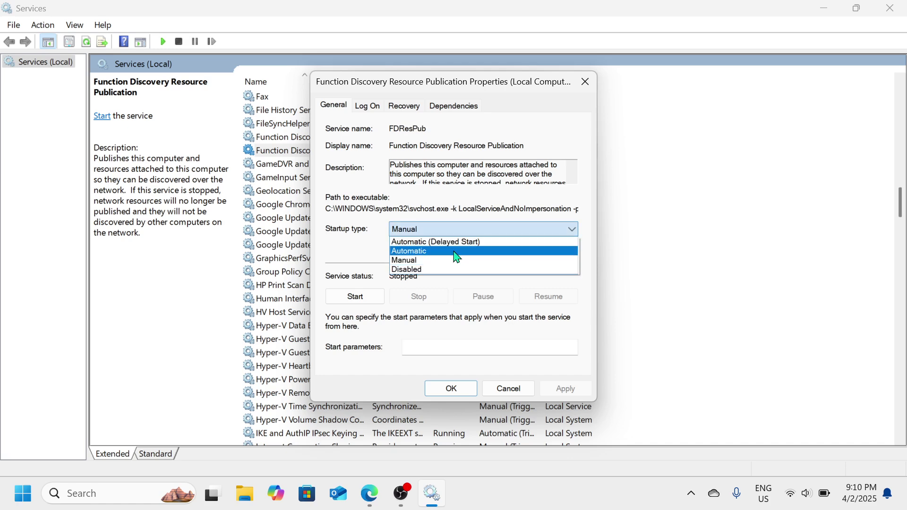
{"action": "left_click", "coordinate": [456, 252]}
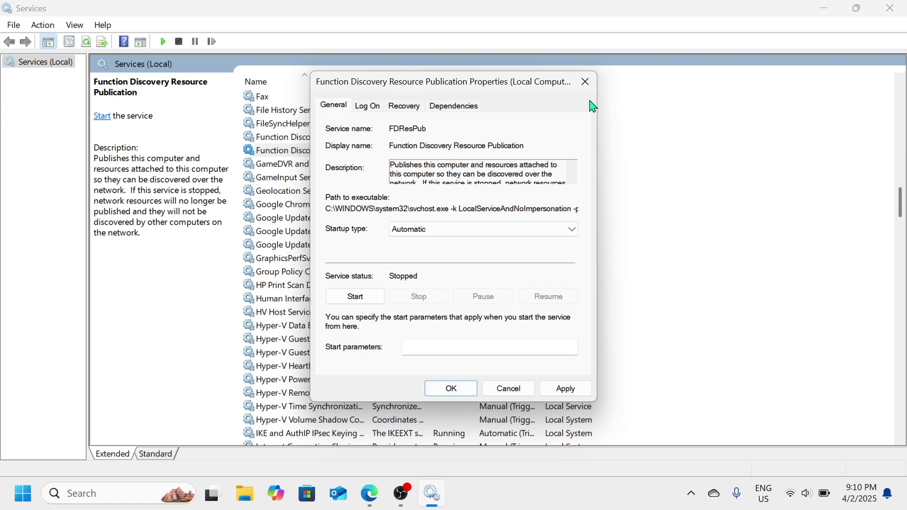
{"action": "left_click", "coordinate": [589, 88]}
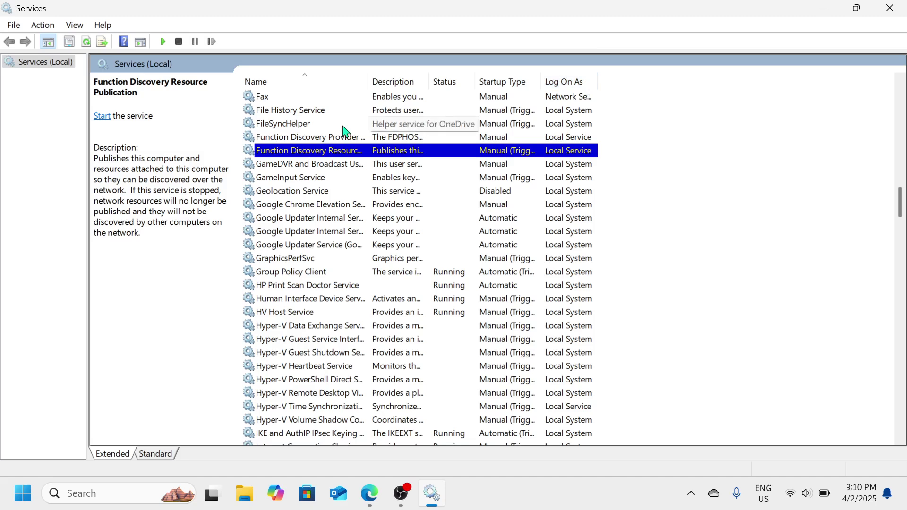
Step: Choose Automatic as the startup type in the Function Discovery Provider Host service's properties, close the dialog without applying, and exit the Services console
{"action": "left_click", "coordinate": [305, 140]}
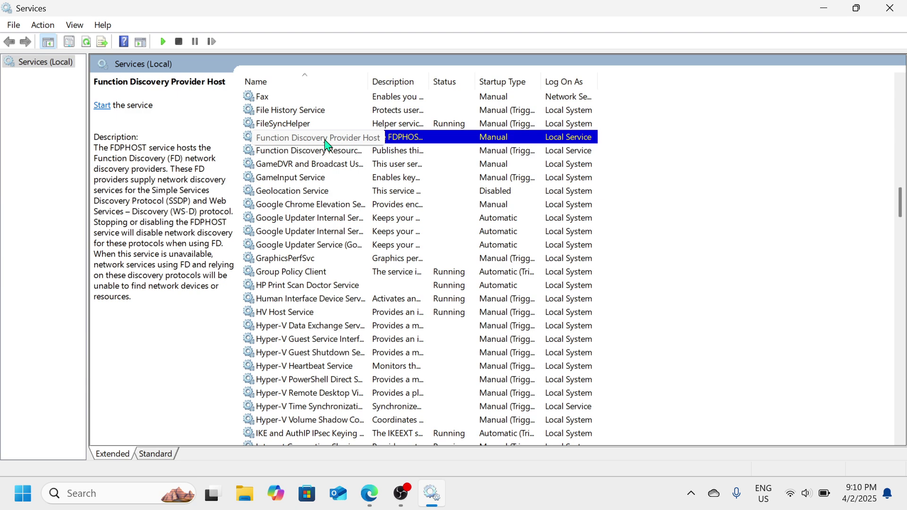
{"action": "right_click", "coordinate": [352, 137]}
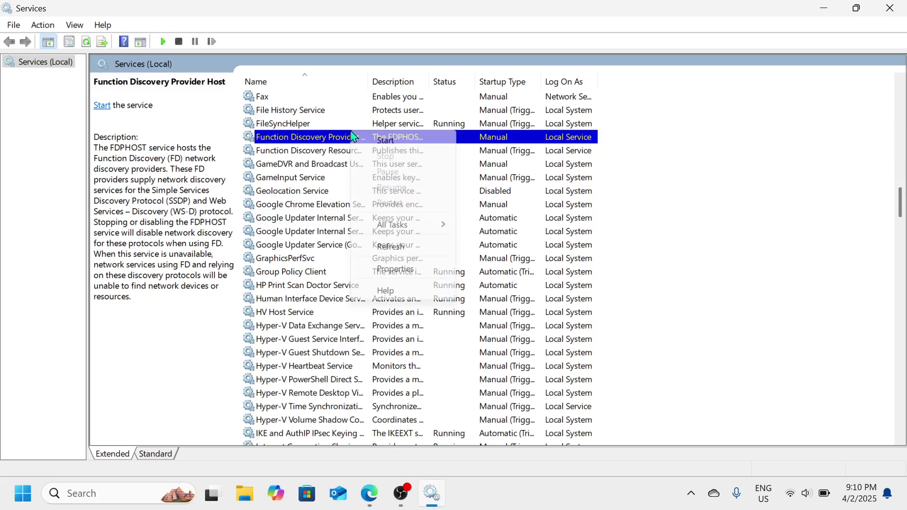
{"action": "left_click", "coordinate": [396, 269]}
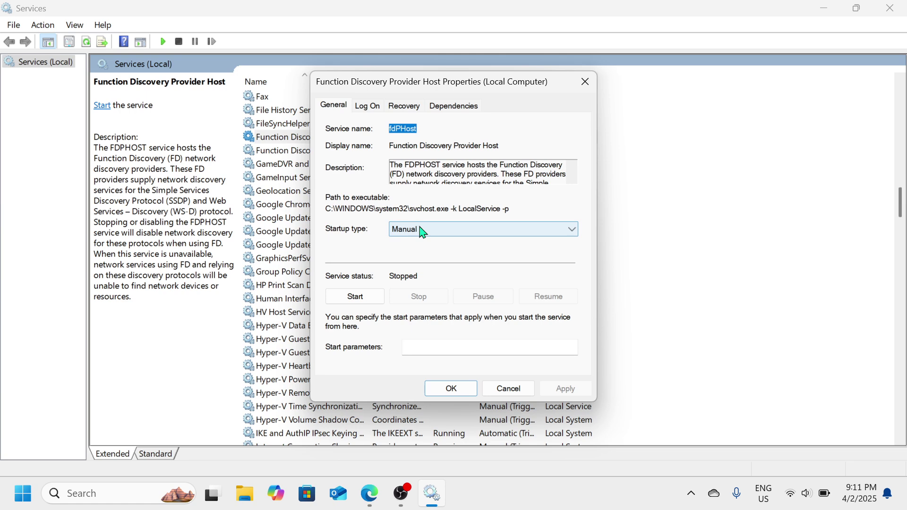
{"action": "left_click", "coordinate": [423, 232]}
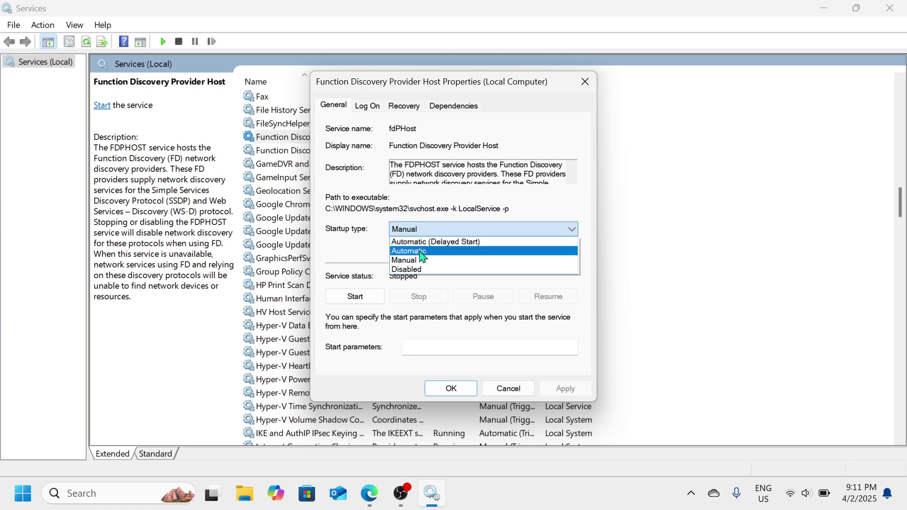
{"action": "left_click", "coordinate": [462, 254]}
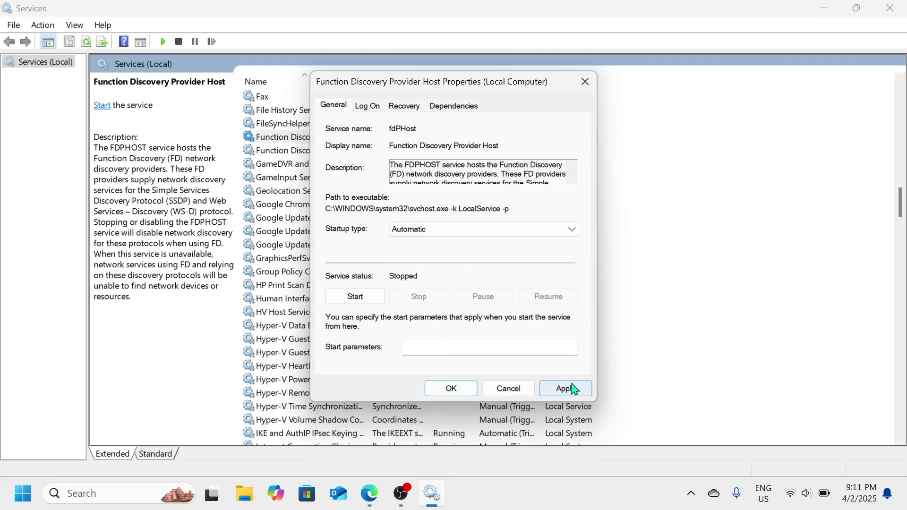
{"action": "left_click", "coordinate": [586, 84]}
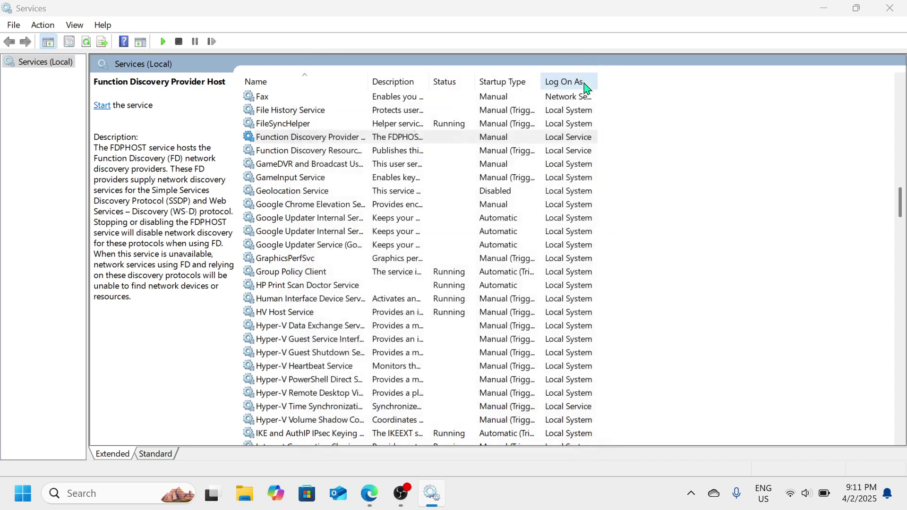
{"action": "left_click", "coordinate": [902, 6]}
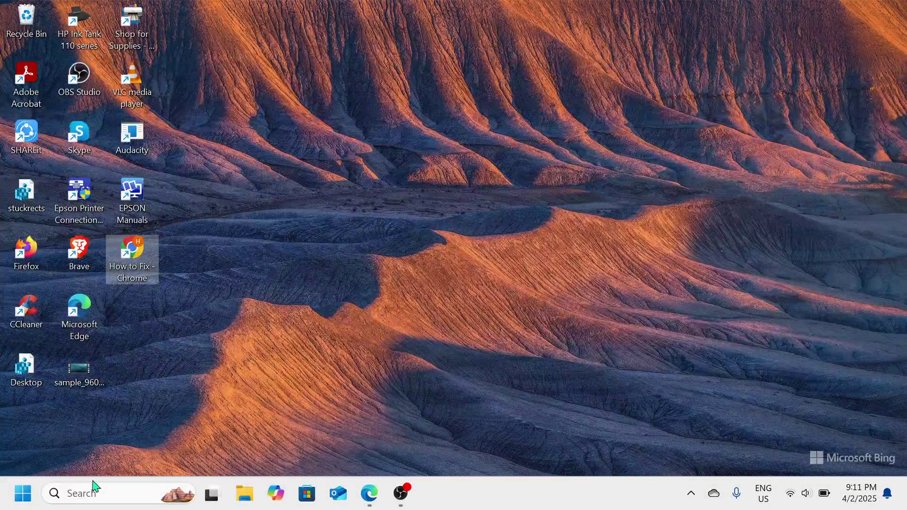
Step: View the Network location in File Explorer to check for network devices, and close the window
{"action": "left_click", "coordinate": [246, 502]}
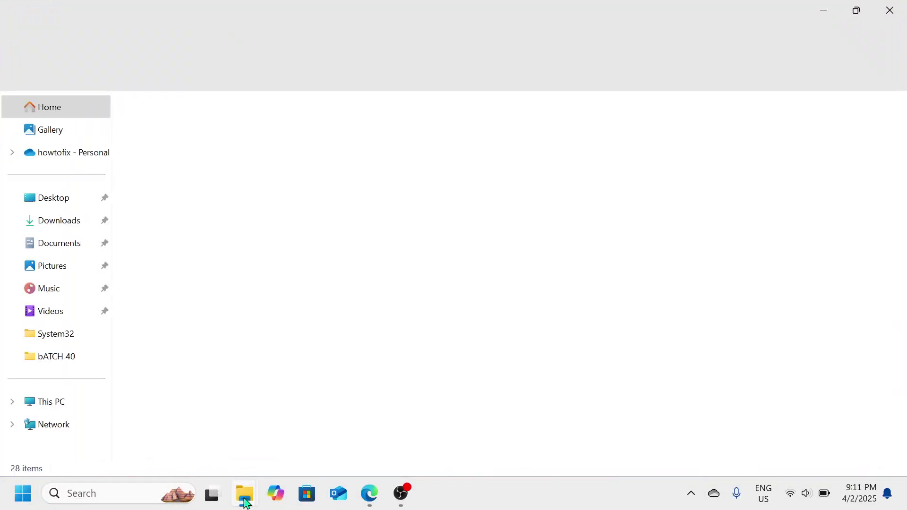
{"action": "left_click", "coordinate": [80, 431]}
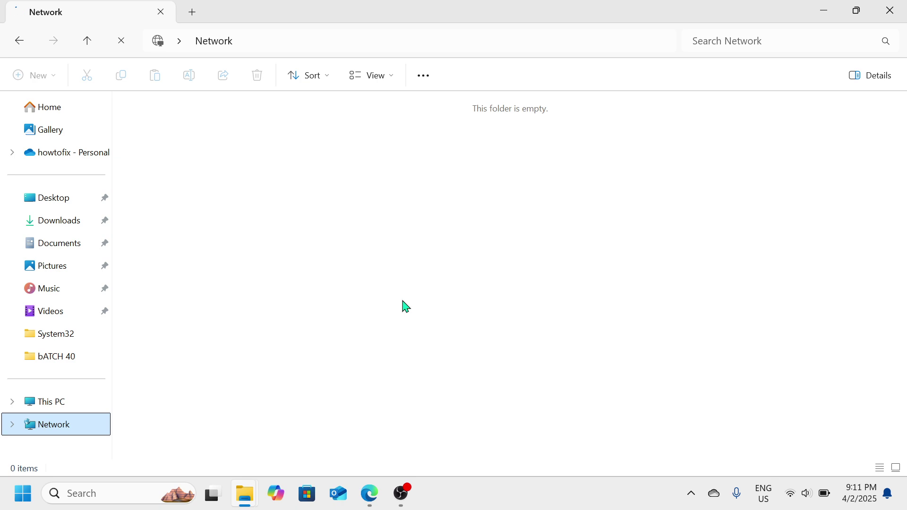
{"action": "left_click", "coordinate": [889, 9]}
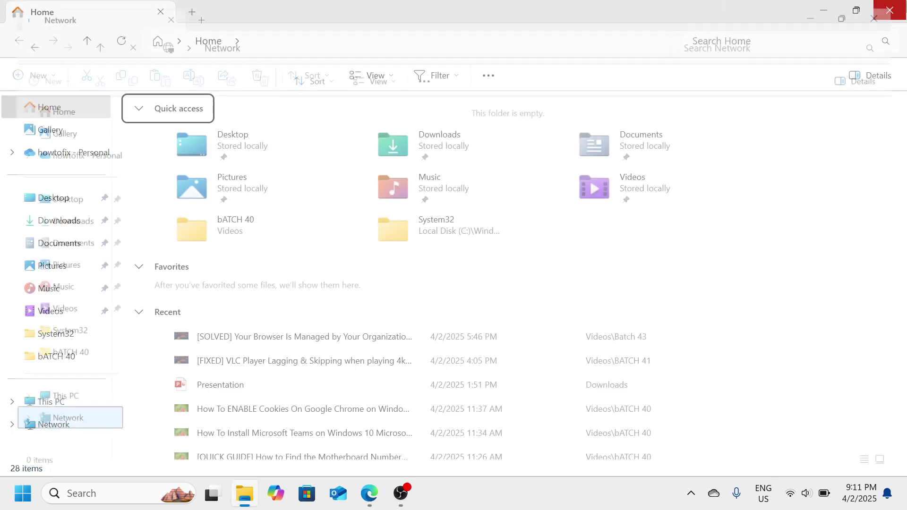
{"action": "left_click", "coordinate": [902, 6]}
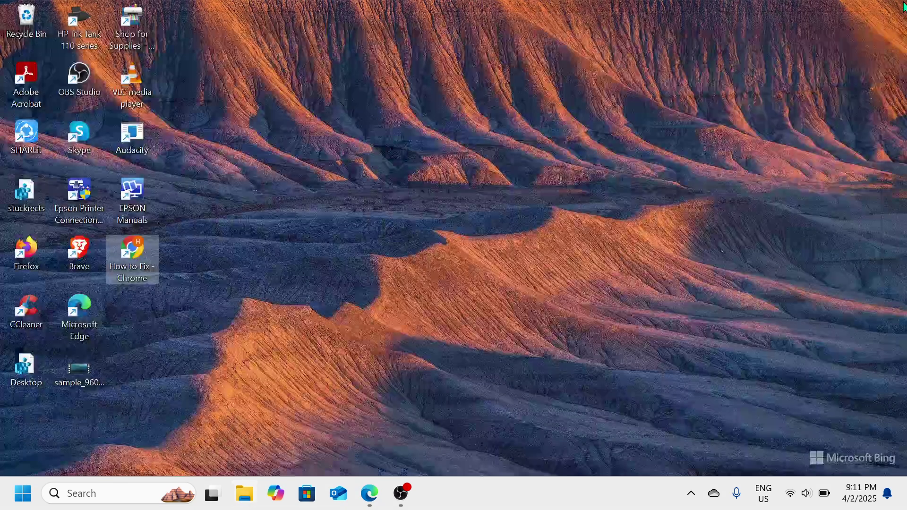
{"action": "left_click", "coordinate": [402, 492]}
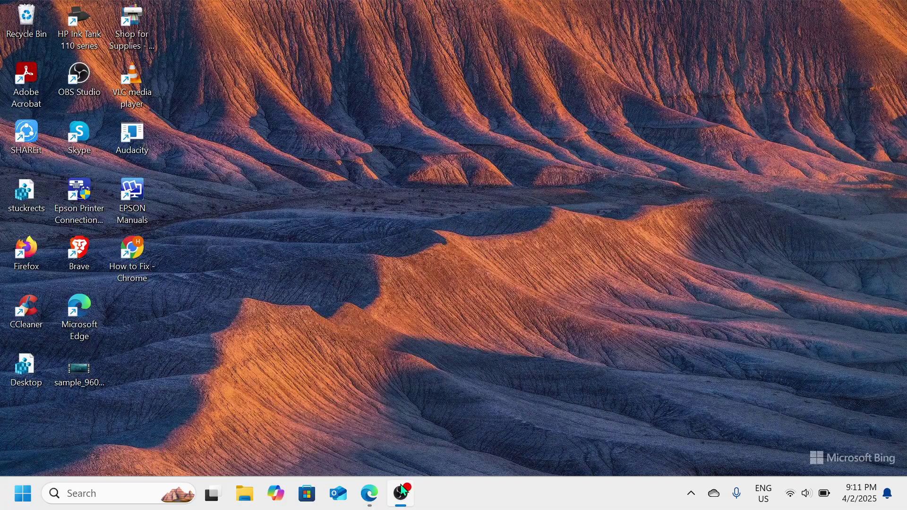